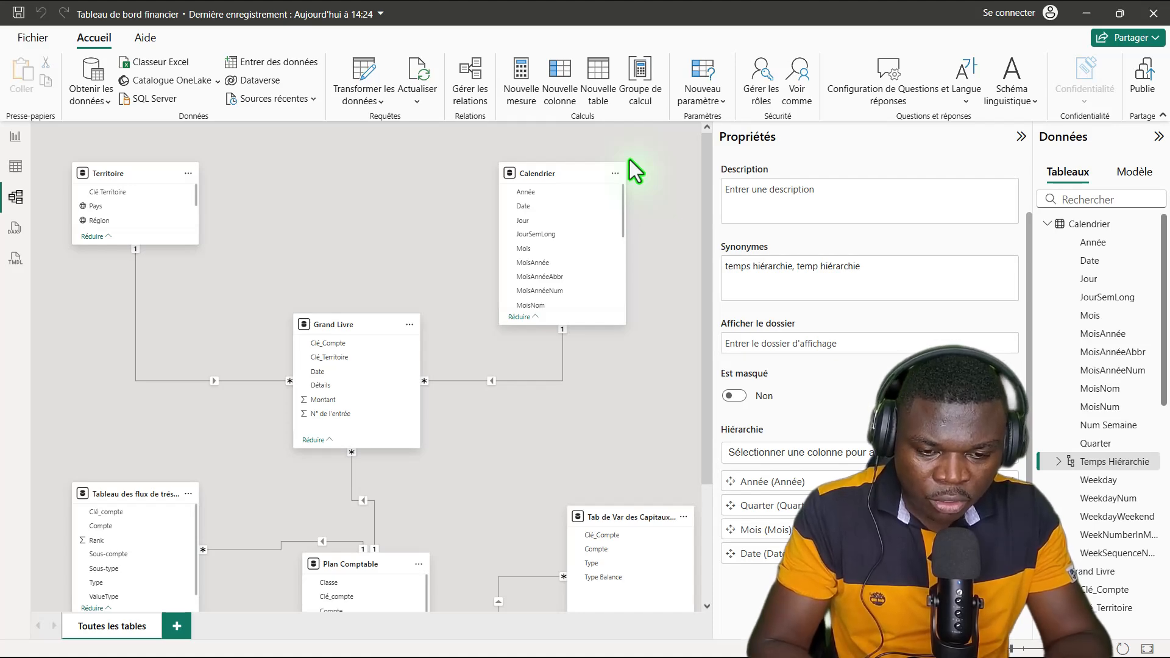
- Switch to the financial reporting PDF in Foxit and examine the layout of its dashboard pages, ending back on the first one
key("alt+Tab")
key("Tab")
key("Tab")
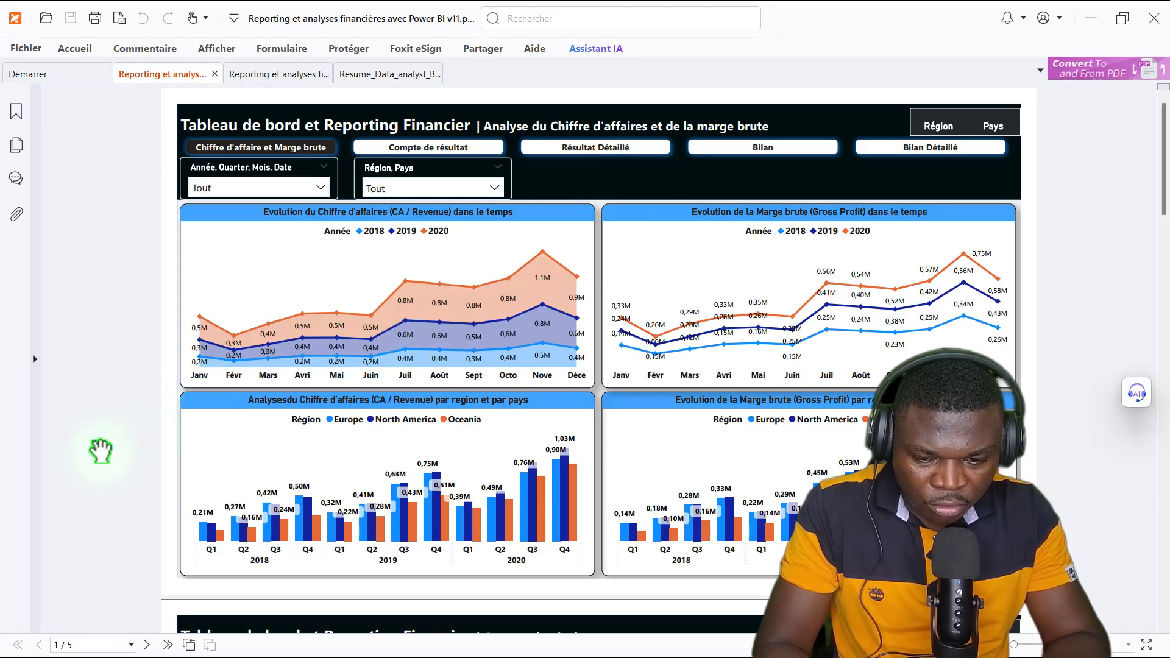
left_click(100, 440)
key("Right")
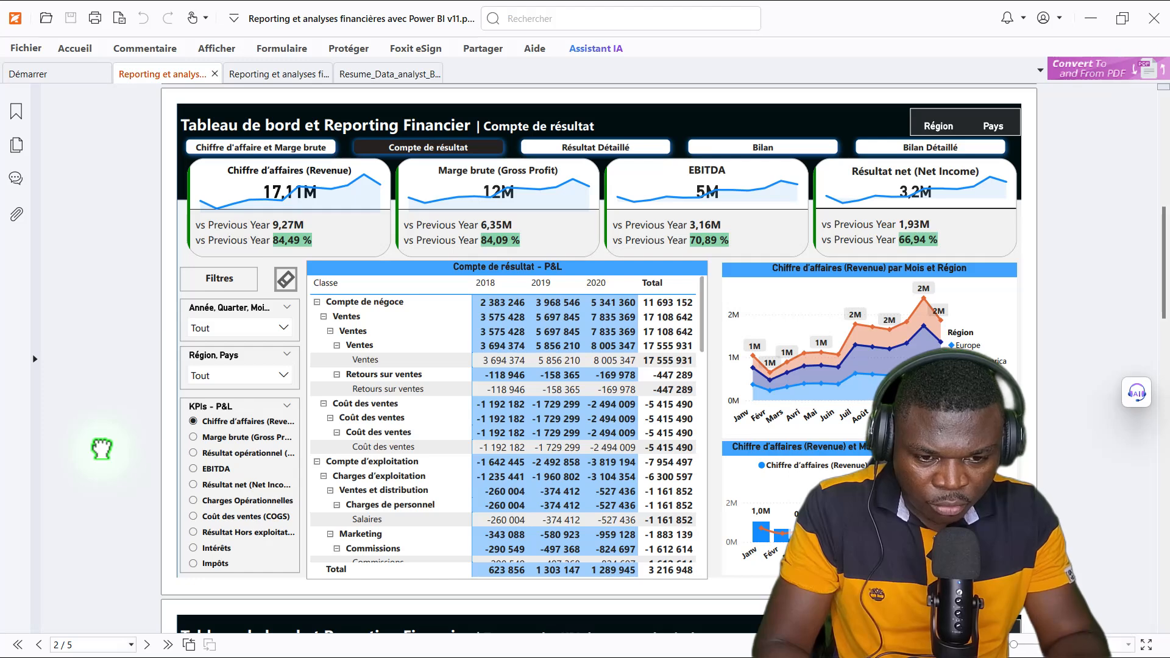
left_click(356, 129)
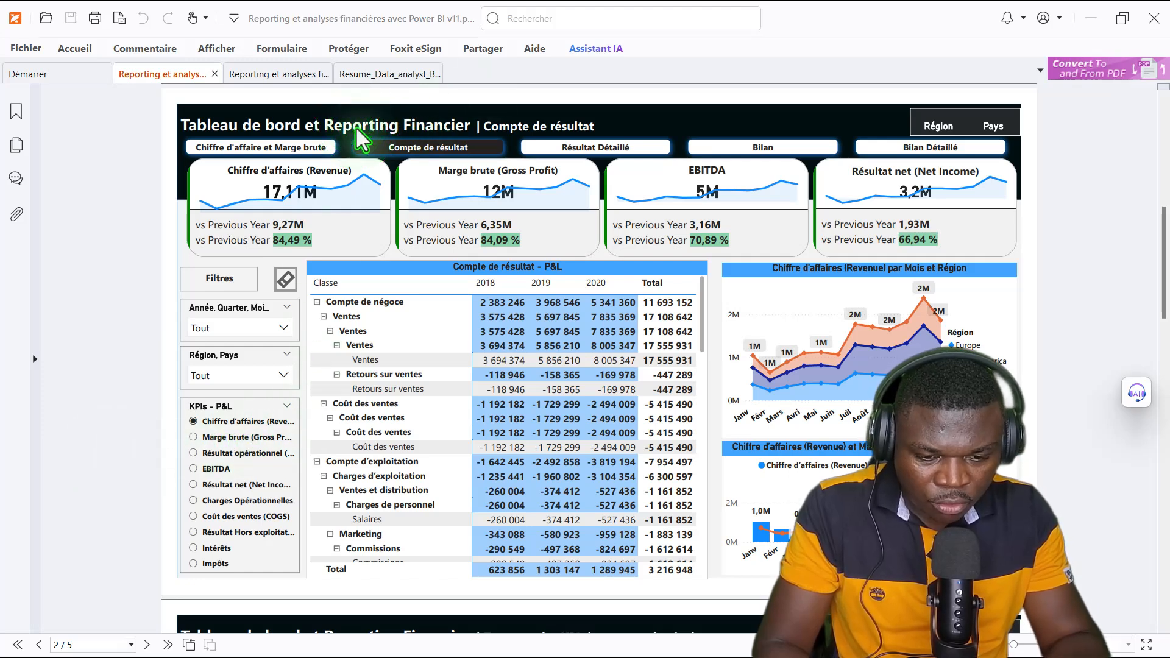
left_click(104, 247)
key("Right")
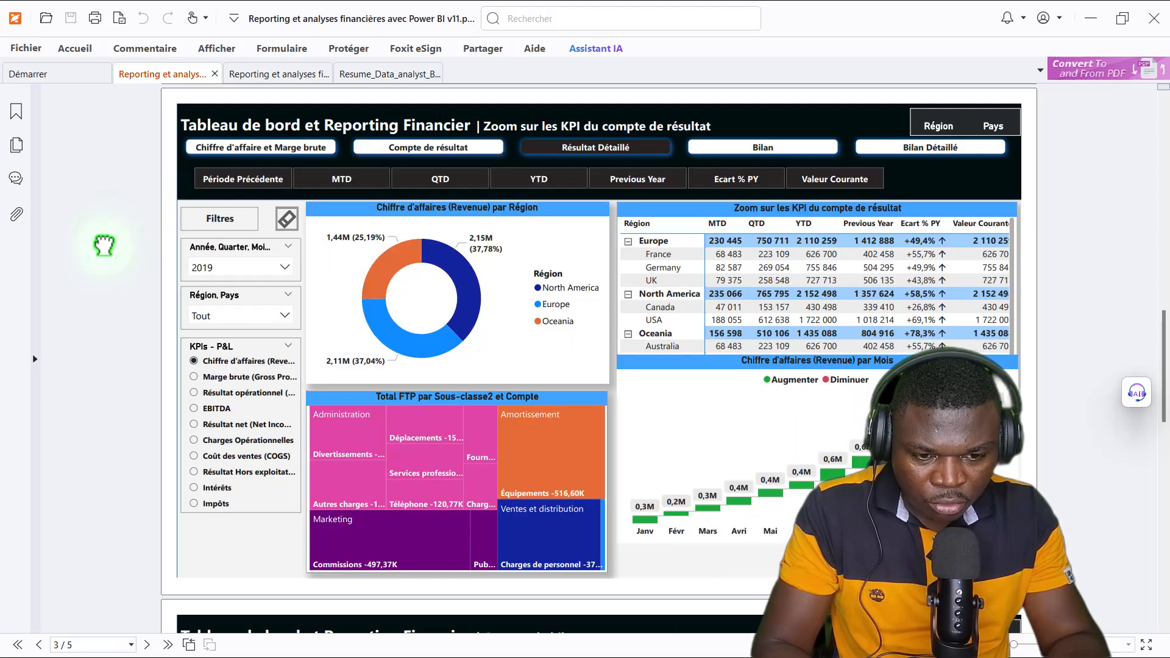
key("Right")
key("Right")
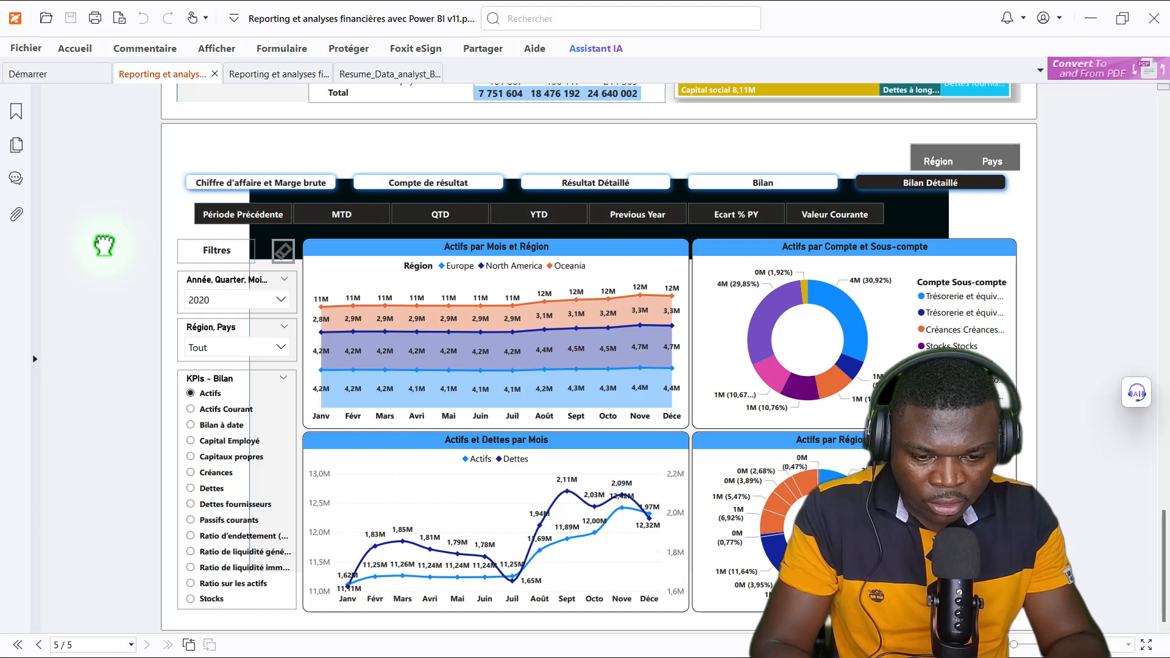
key("Left")
key("Left")
key("Left")
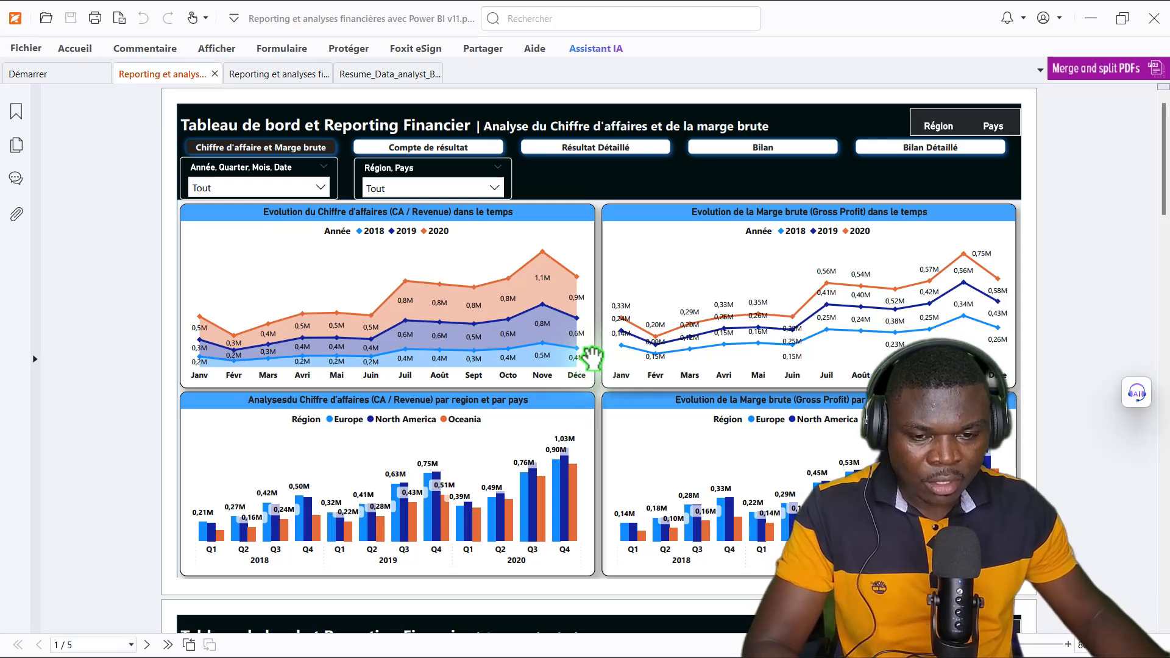
- Search for PowerPoint among the installed applications, launch it and create a blank presentation
key("super")
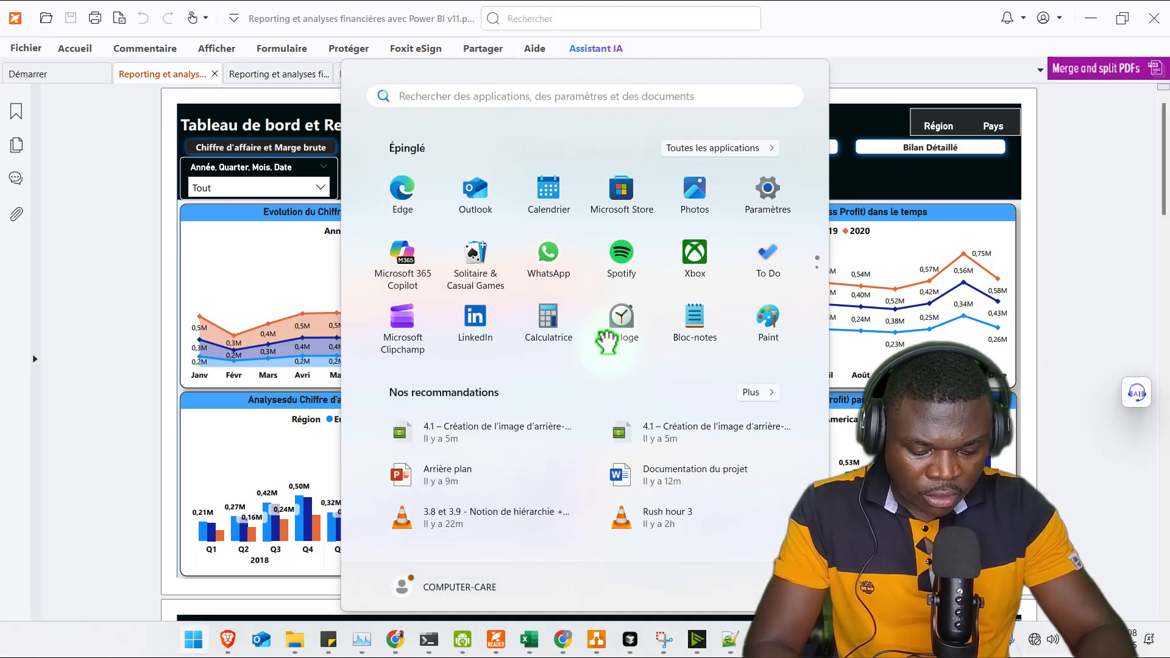
type("power")
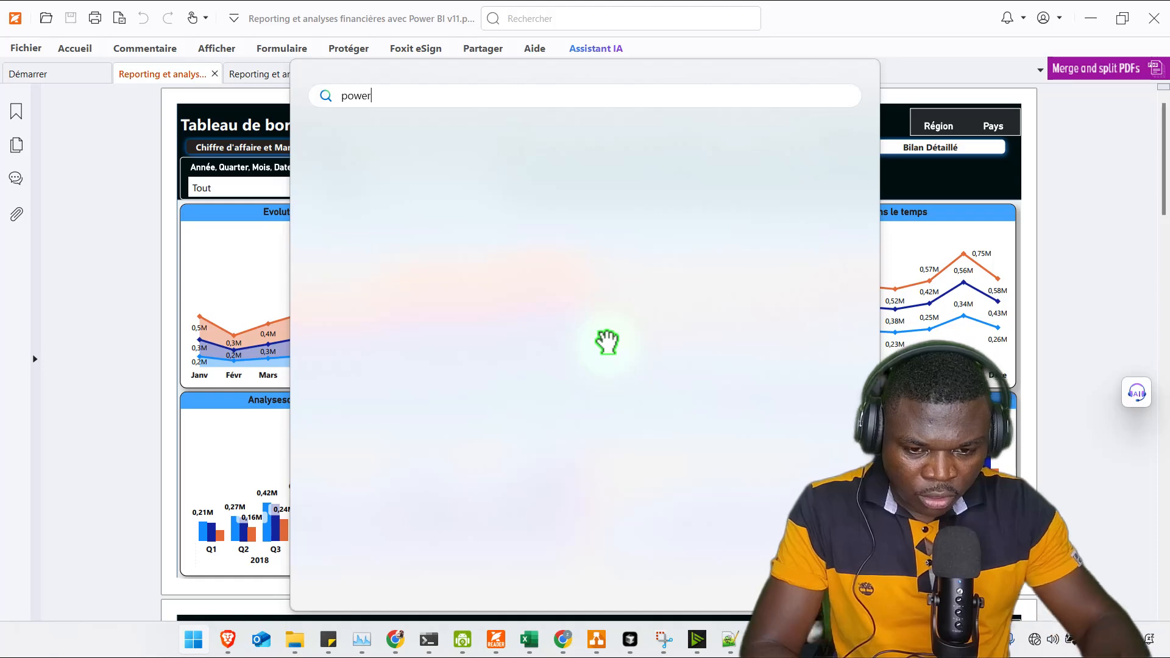
left_click(393, 285)
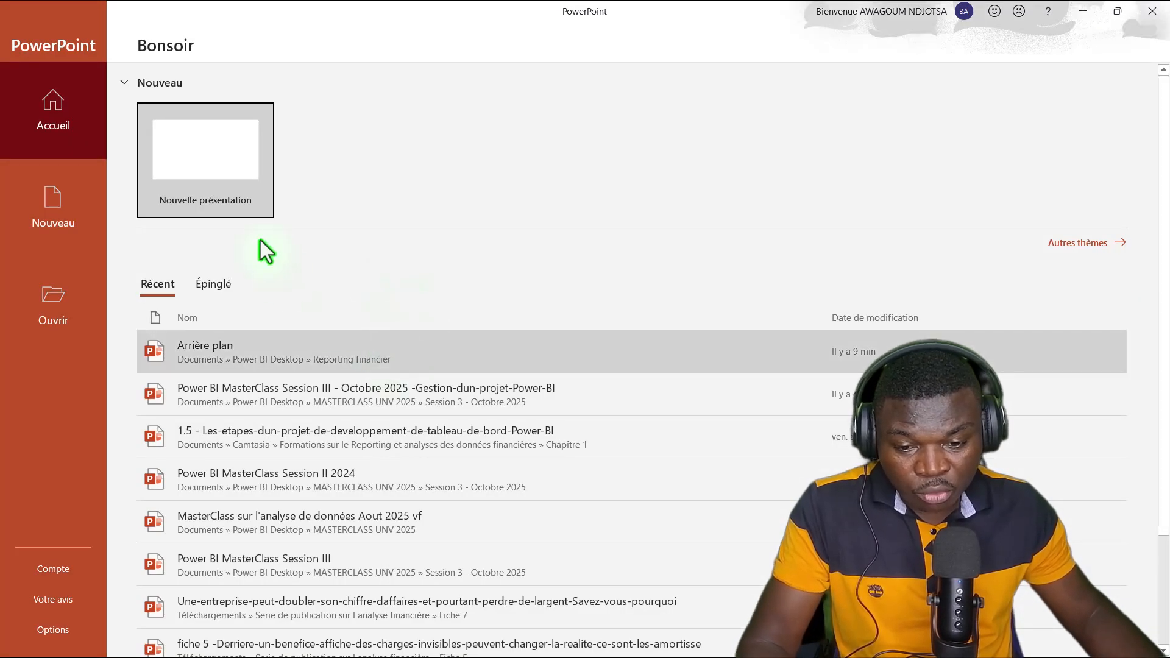
left_click(221, 171)
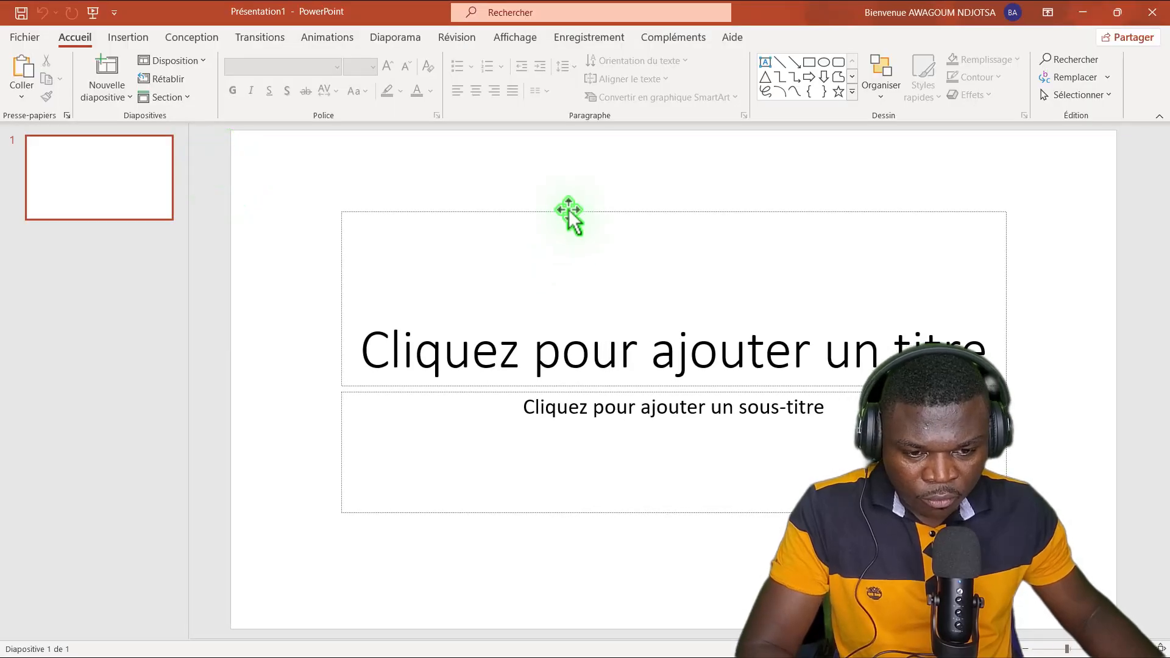
- Delete the title and subtitle placeholders from the first slide
left_click(568, 210)
key("Delete")
left_click(582, 393)
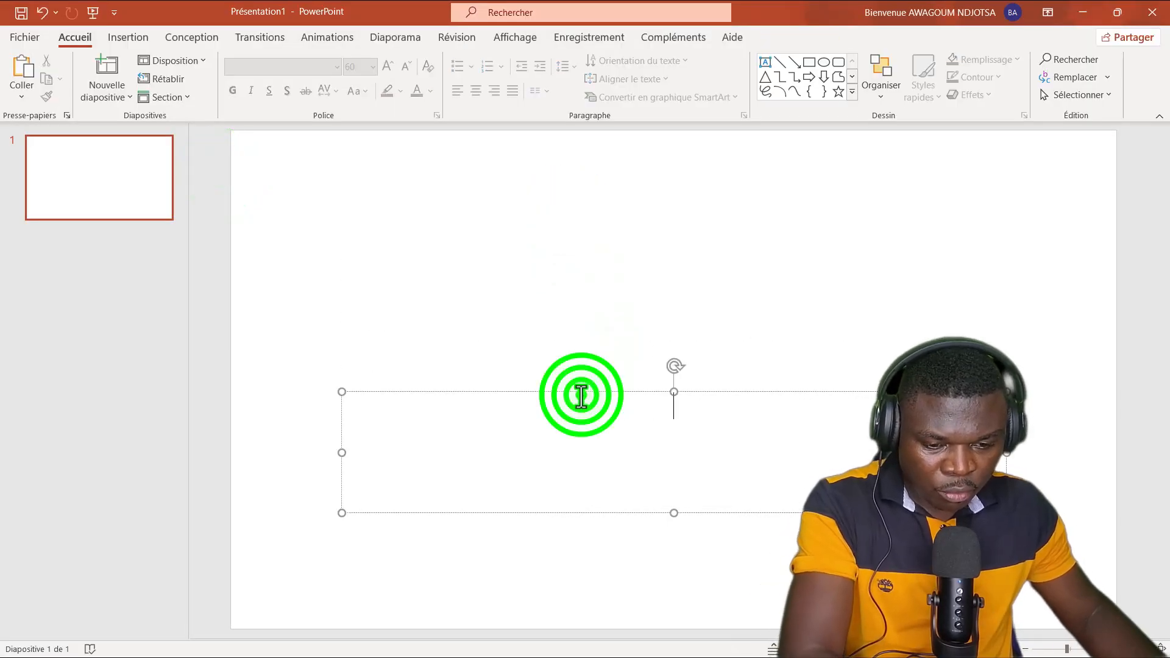
key("Escape")
key("Delete")
- Draw a rectangle across the full width of the slide's top edge and set its height to 3,88 cm
left_click(809, 61)
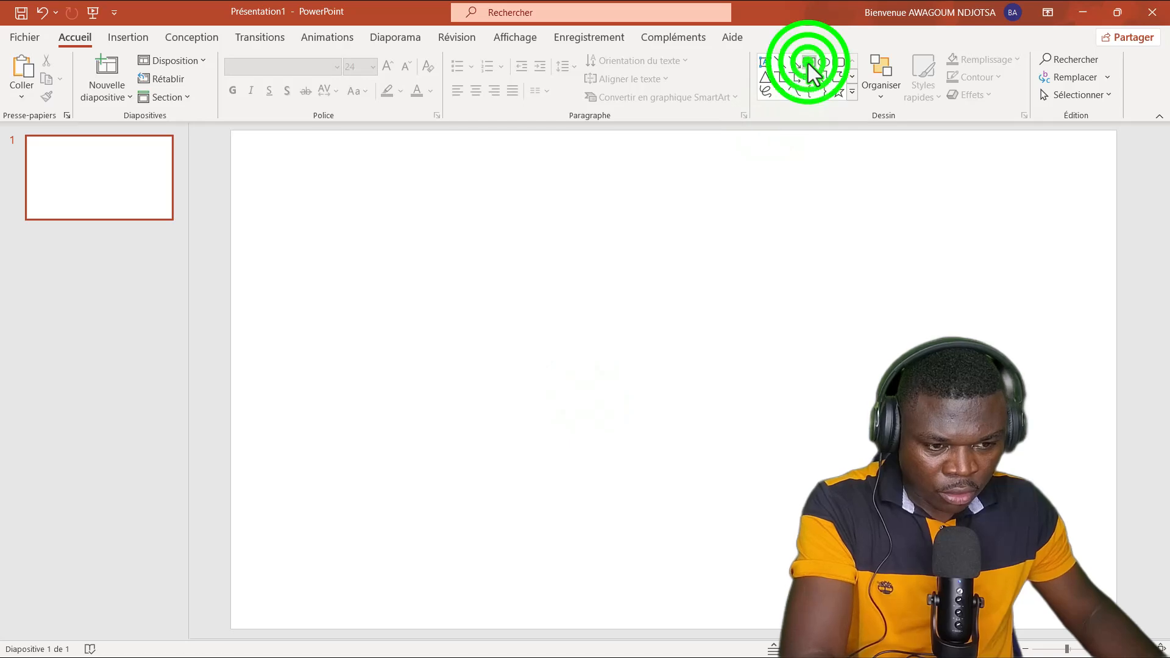
left_click_drag(236, 134, 1117, 192)
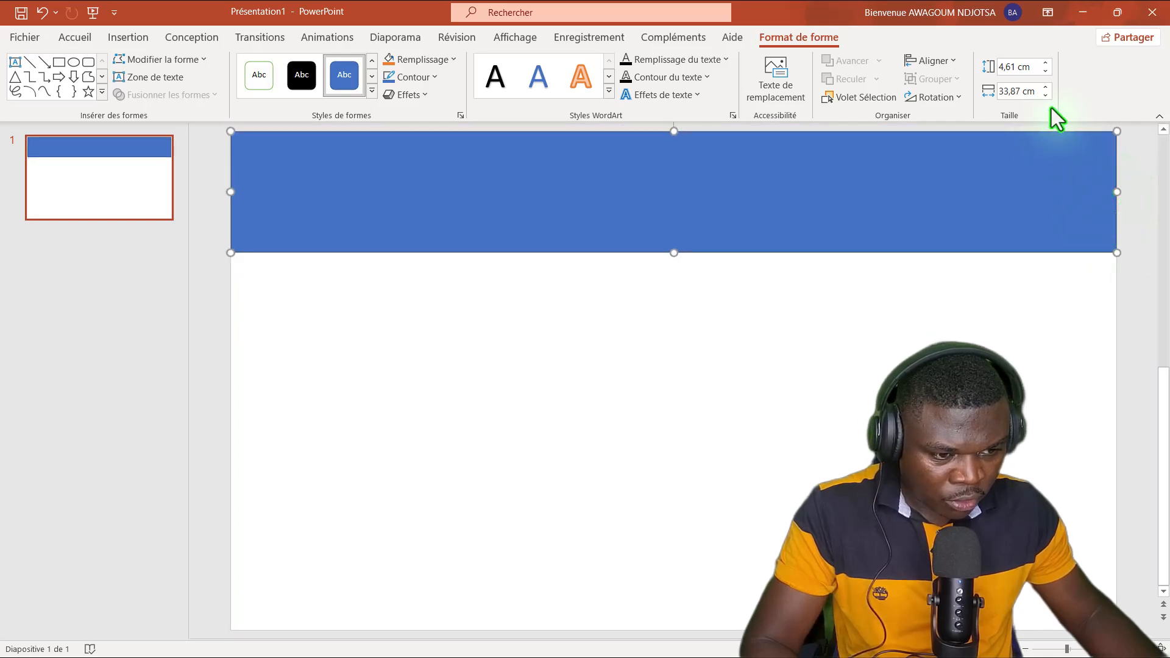
left_click(1012, 67)
left_click(1013, 67)
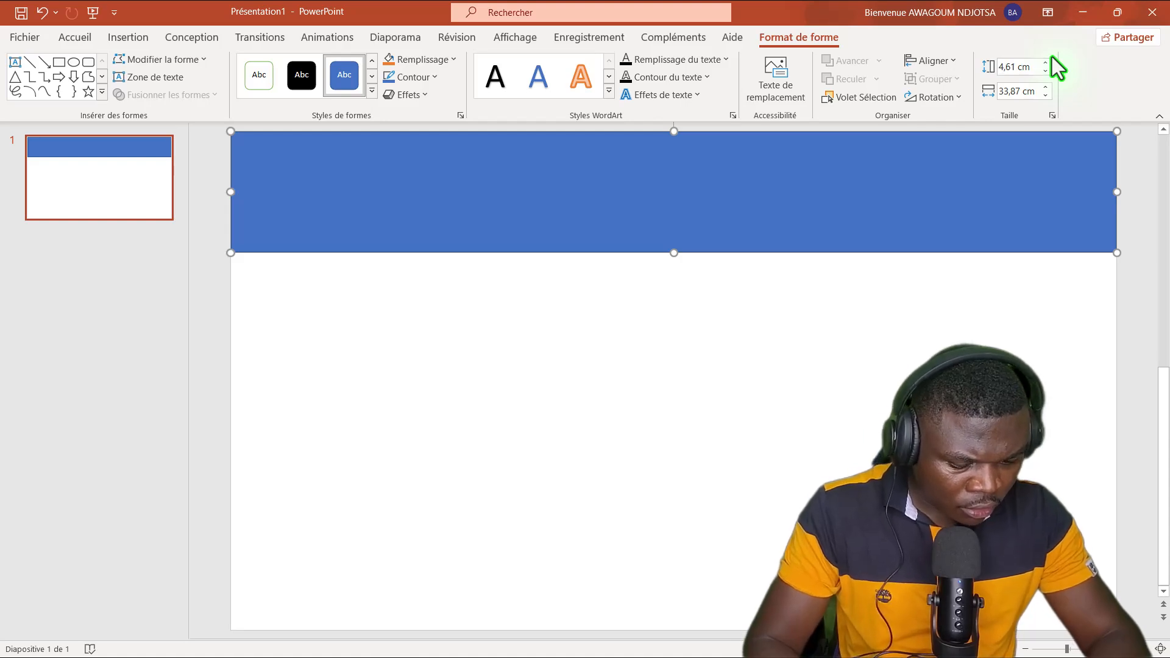
left_click(1019, 70)
type("3")
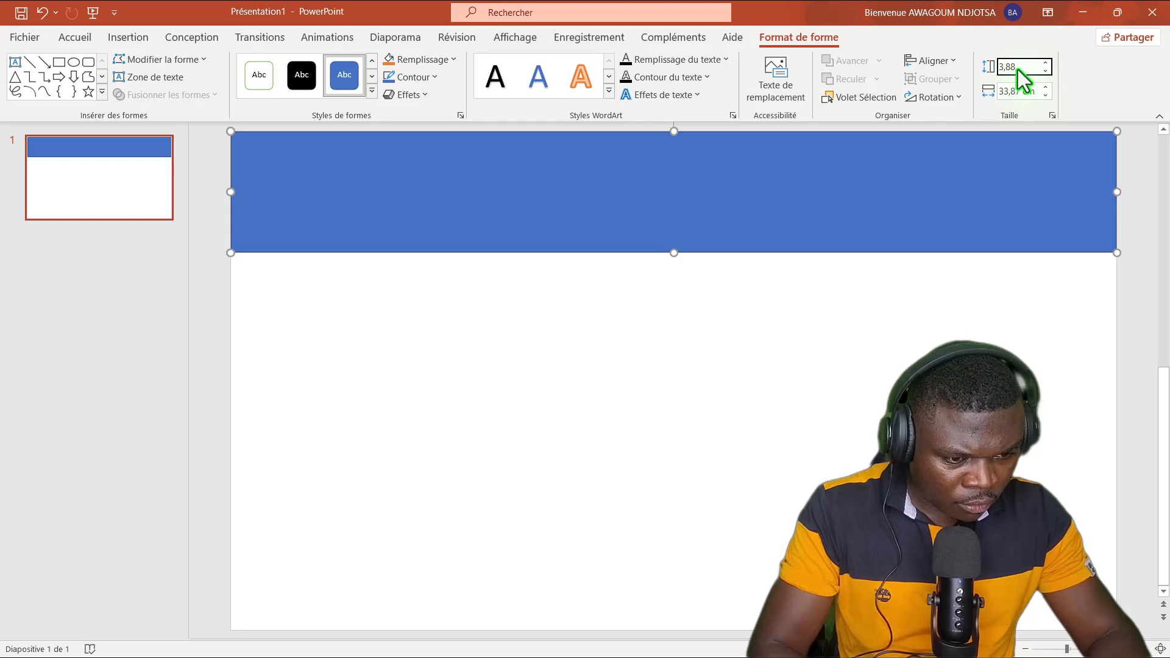
type(",88")
key("Return")
left_click(729, 363)
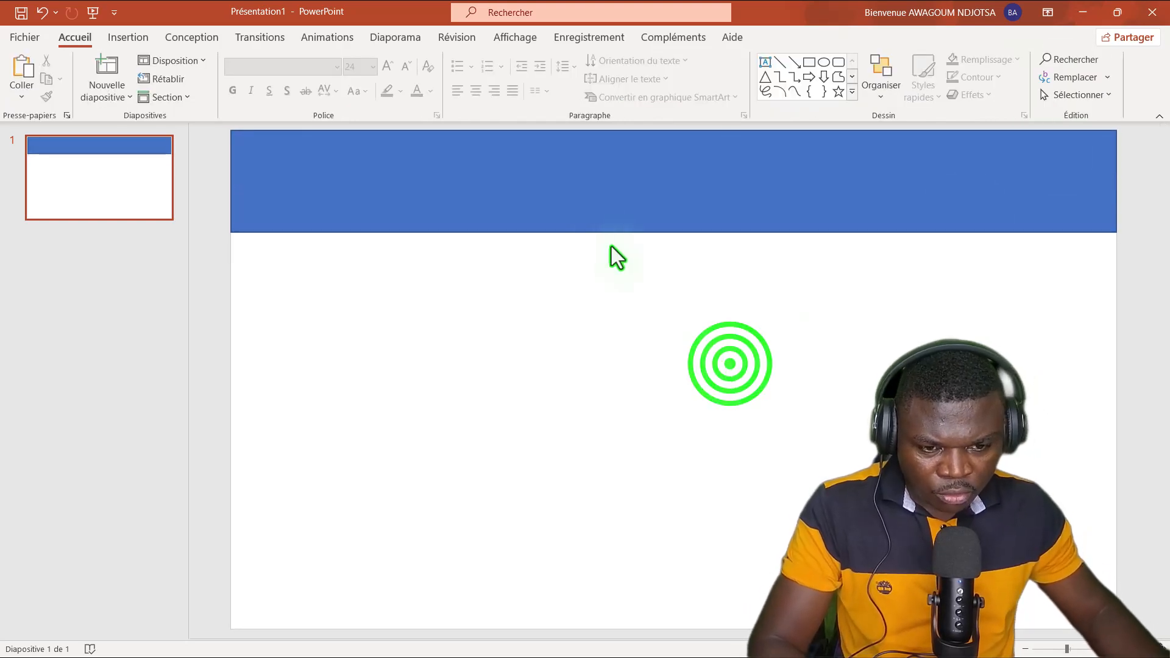
- Draw a second rectangle, about 15,17 cm high and 33,87 cm wide, covering the slide below the header band
left_click(808, 62)
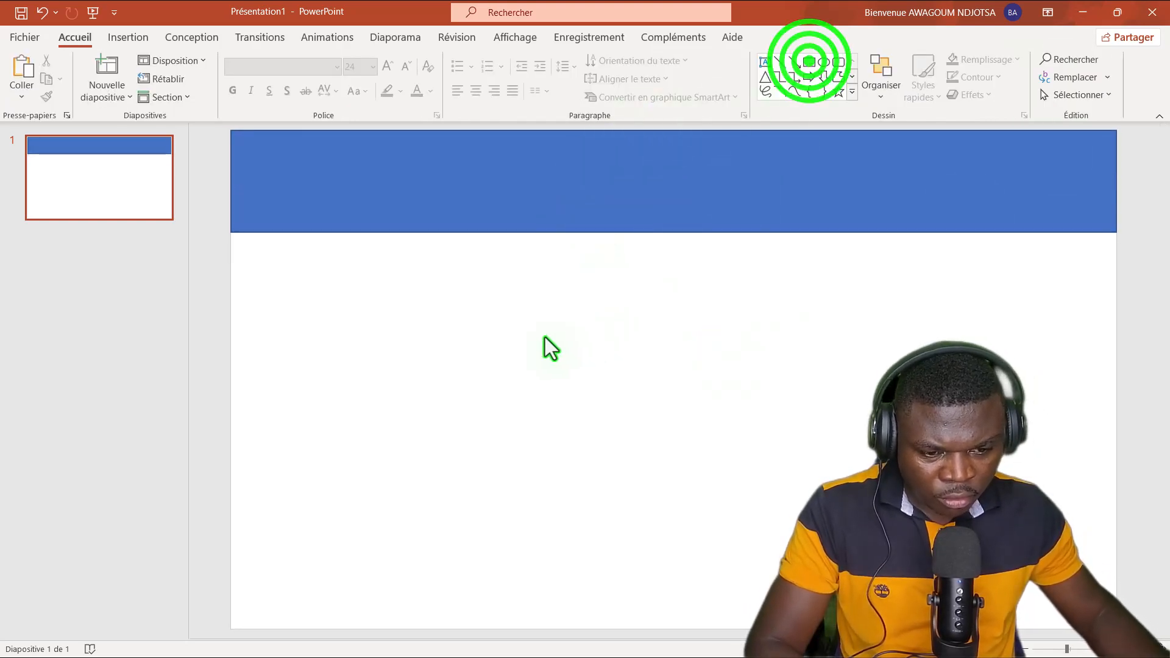
left_click(808, 64)
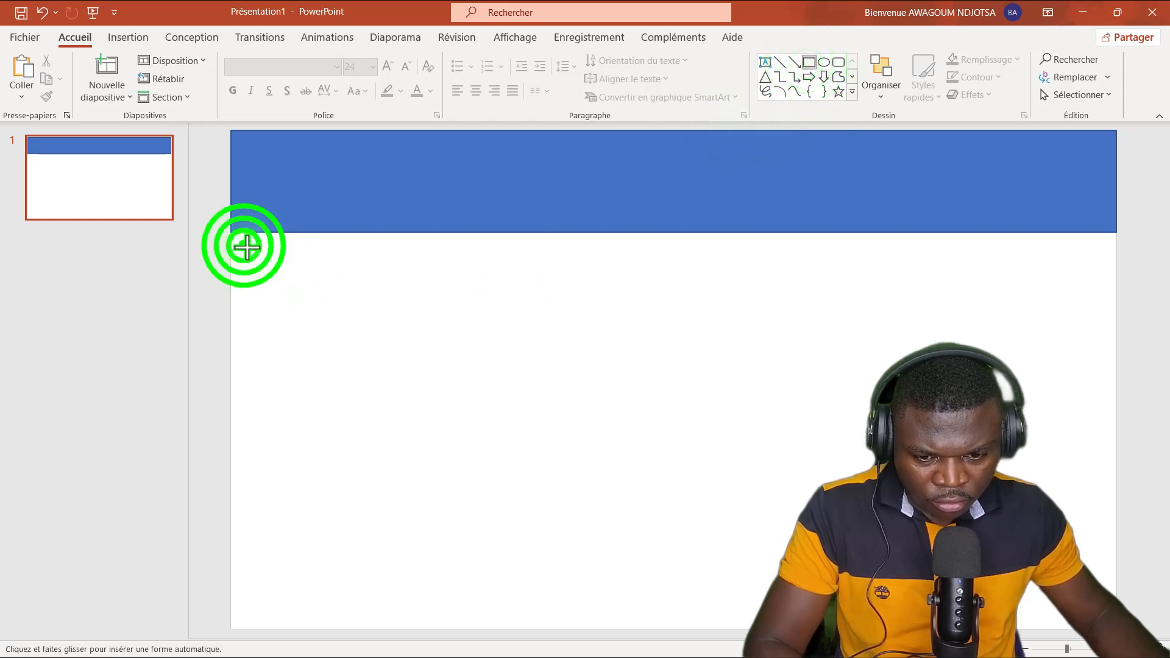
mouse_move(243, 245)
left_mouse_down()
mouse_move(1082, 489)
mouse_move(1117, 629)
mouse_move(1072, 591)
mouse_move(1110, 606)
mouse_move(1117, 627)
left_mouse_up()
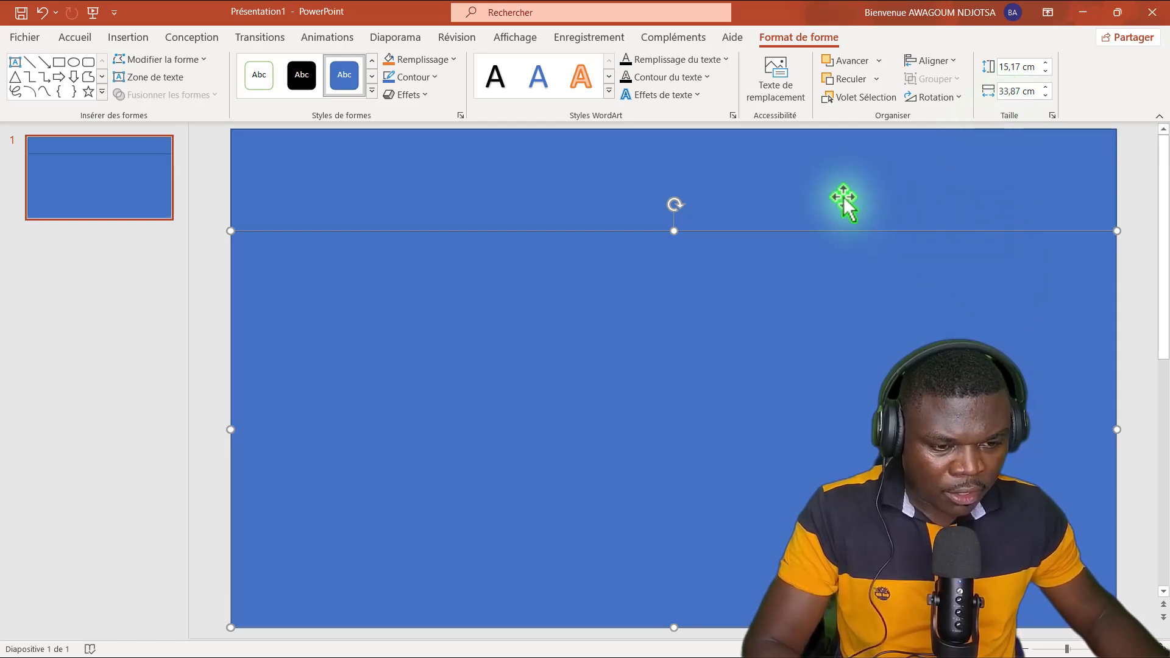
- Fill the header rectangle at the top of the slide with black
left_click(866, 182)
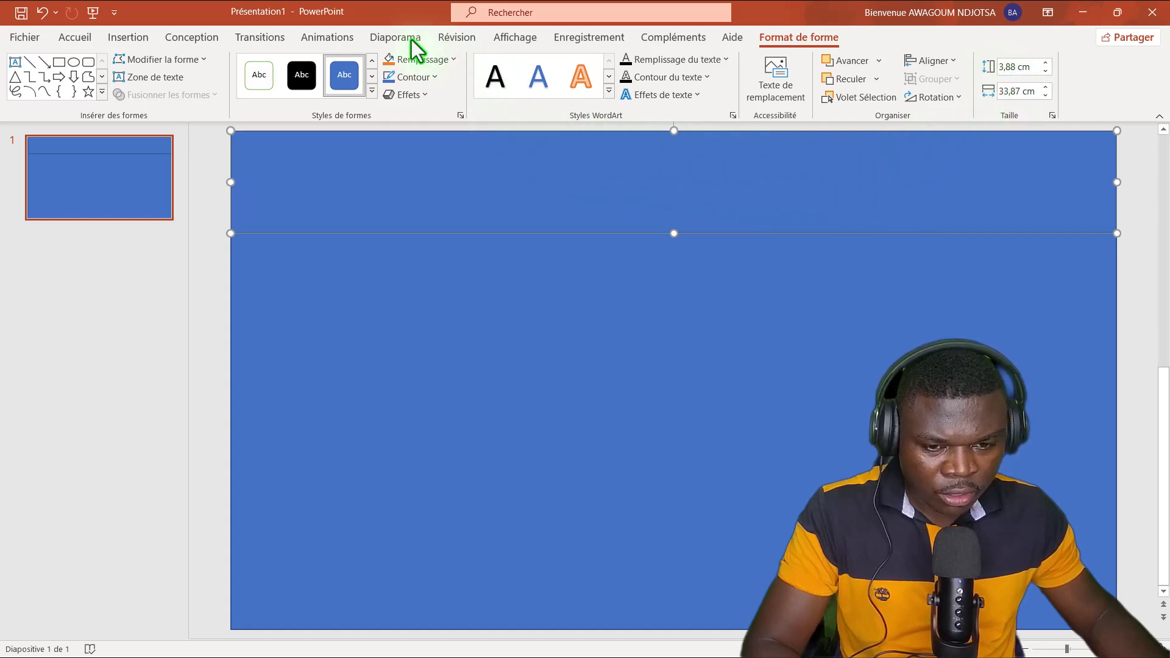
left_click(278, 48)
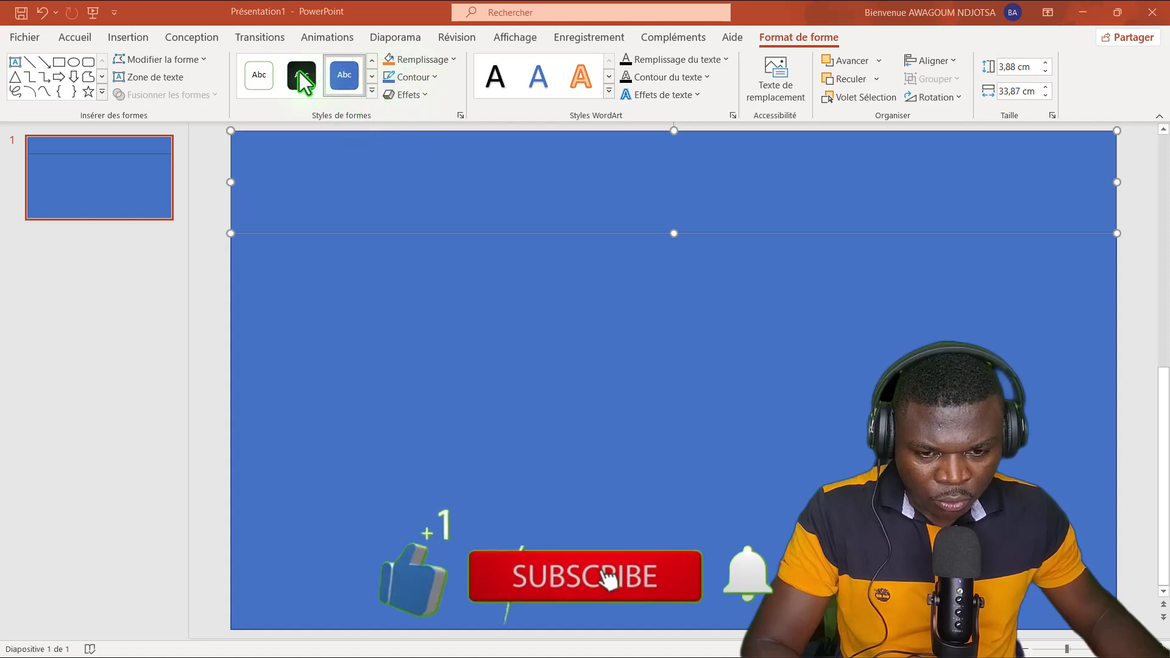
left_click(451, 58)
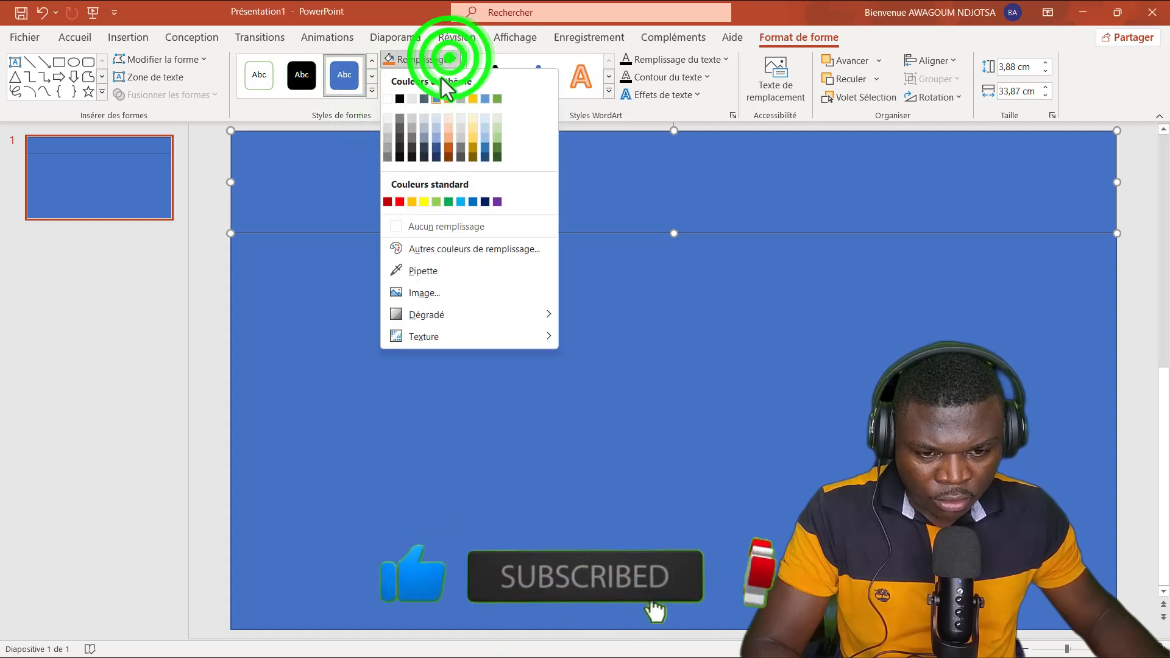
left_click(400, 99)
- Fill the large lower rectangle with the theme colour "Blanc, Arrière-plan 1, plus sombre 5 %"
left_click(466, 373)
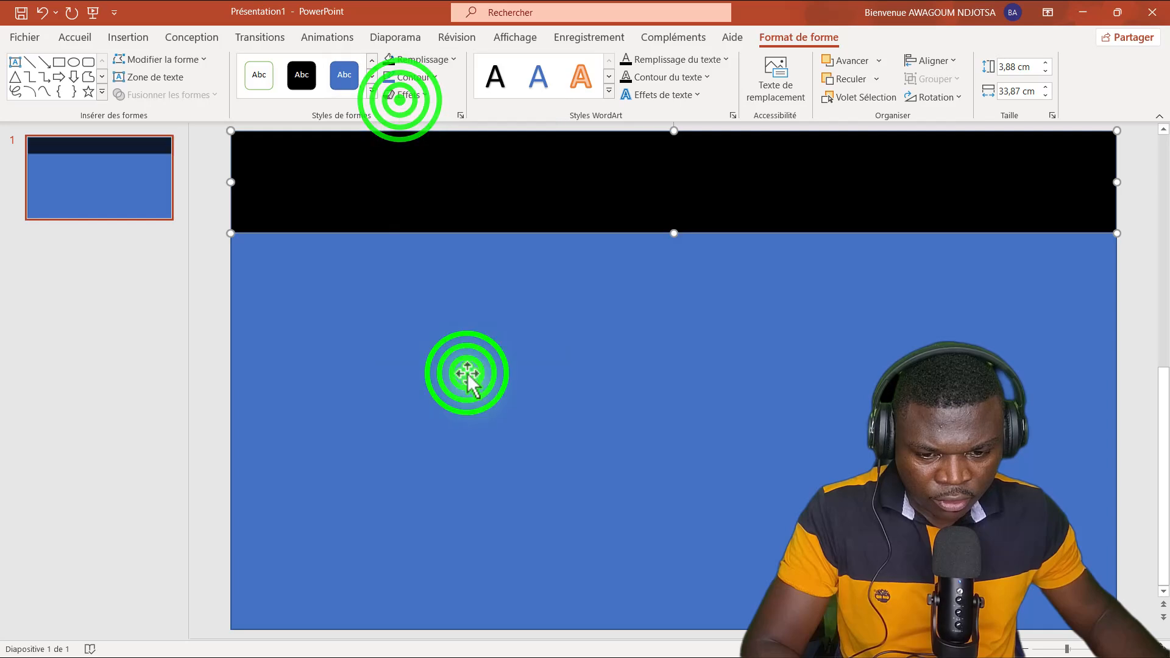
left_click(446, 59)
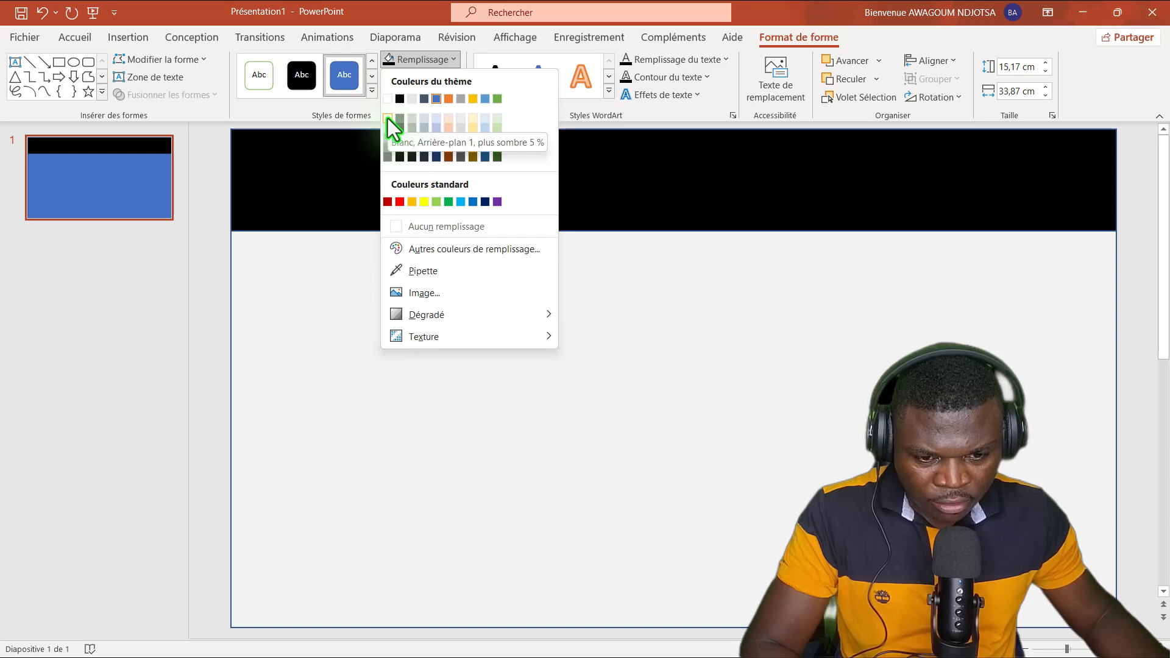
left_click(387, 119)
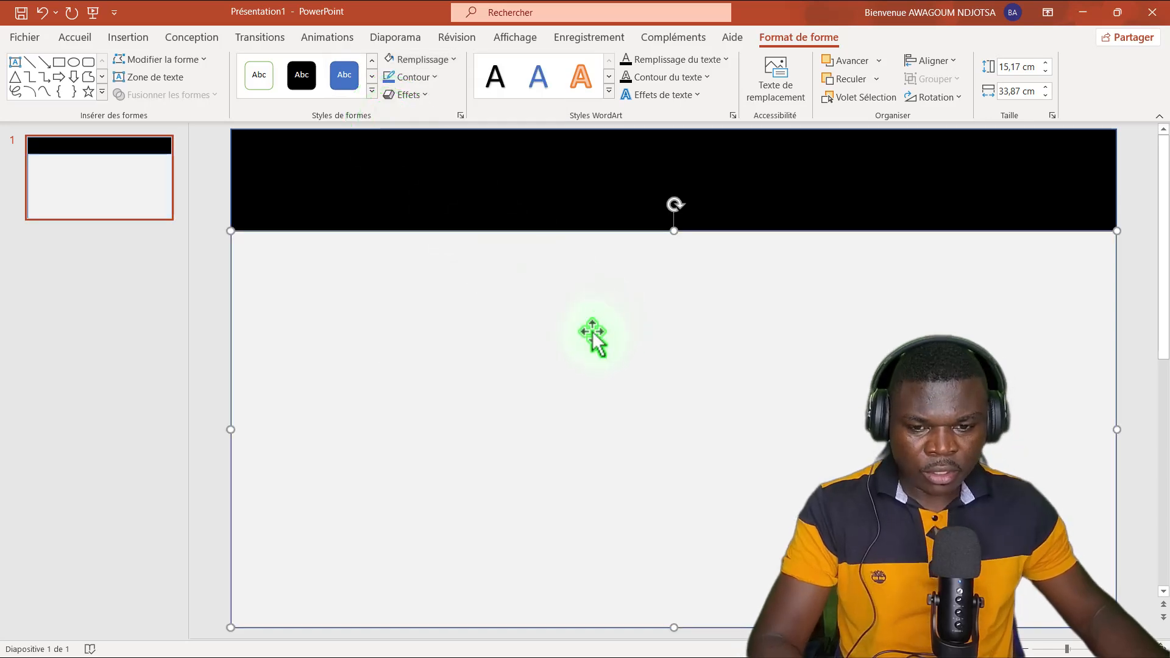
- Start saving the presentation and open the full Save As dialog to browse for a local folder
key("ctrl+s")
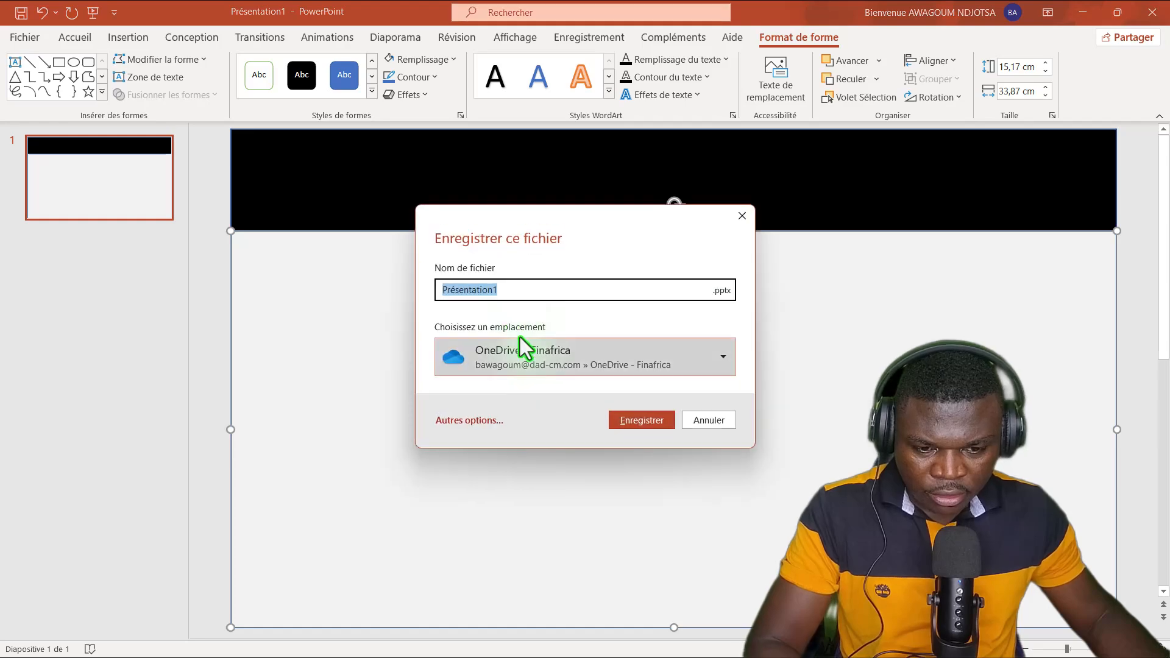
left_click(477, 413)
left_click(226, 342)
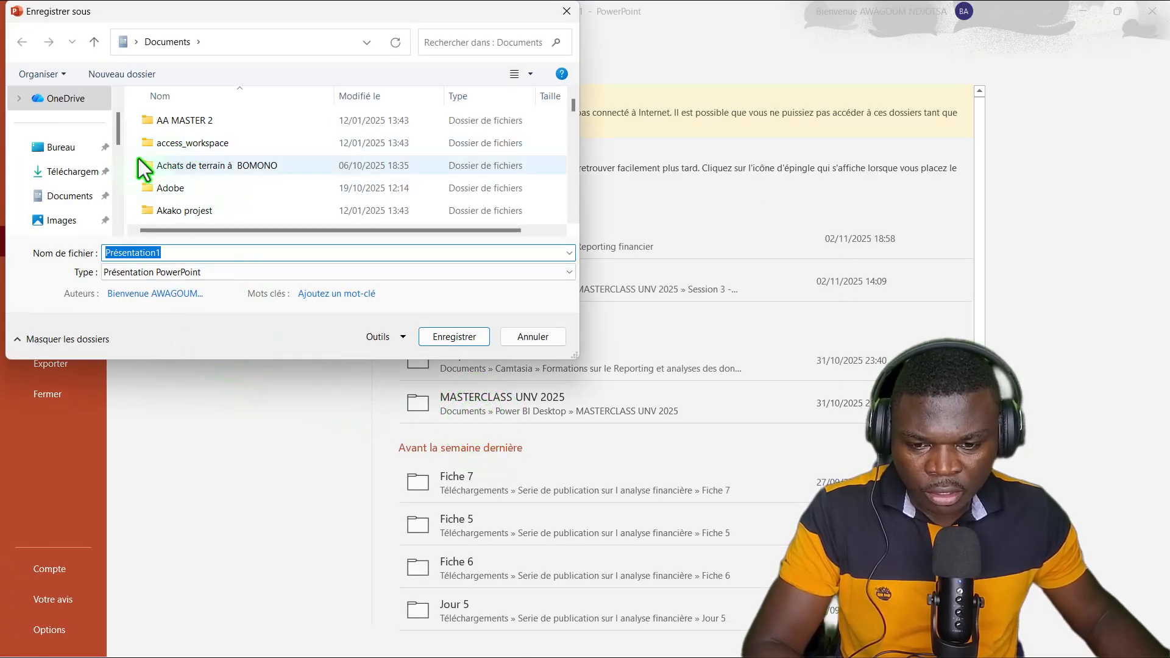
- Browse the save location to the Power BI Desktop folder inside Documents
scroll(86, 196, "down", 2)
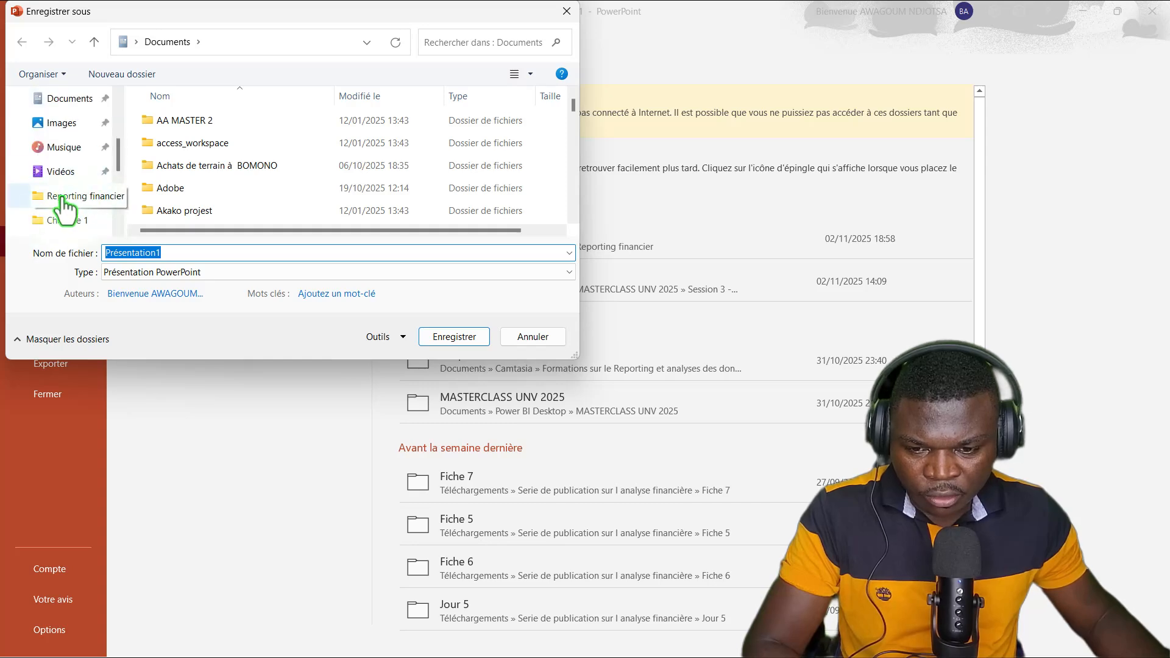
scroll(64, 208, "down", 2)
scroll(73, 149, "down", 2)
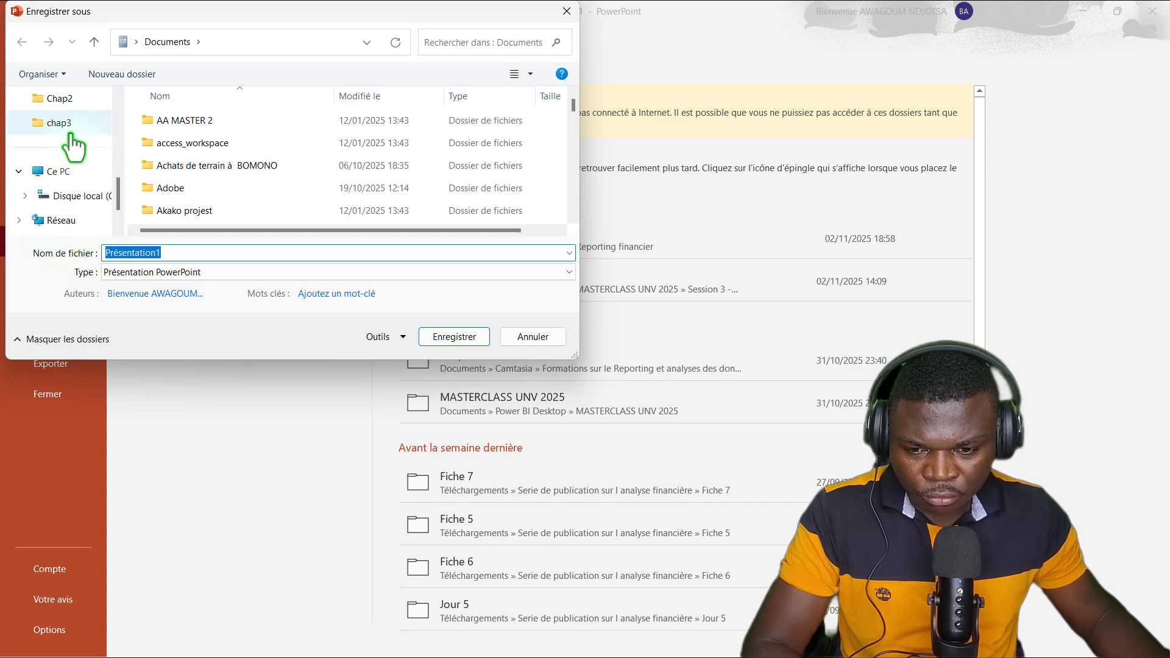
scroll(74, 150, "up", 6)
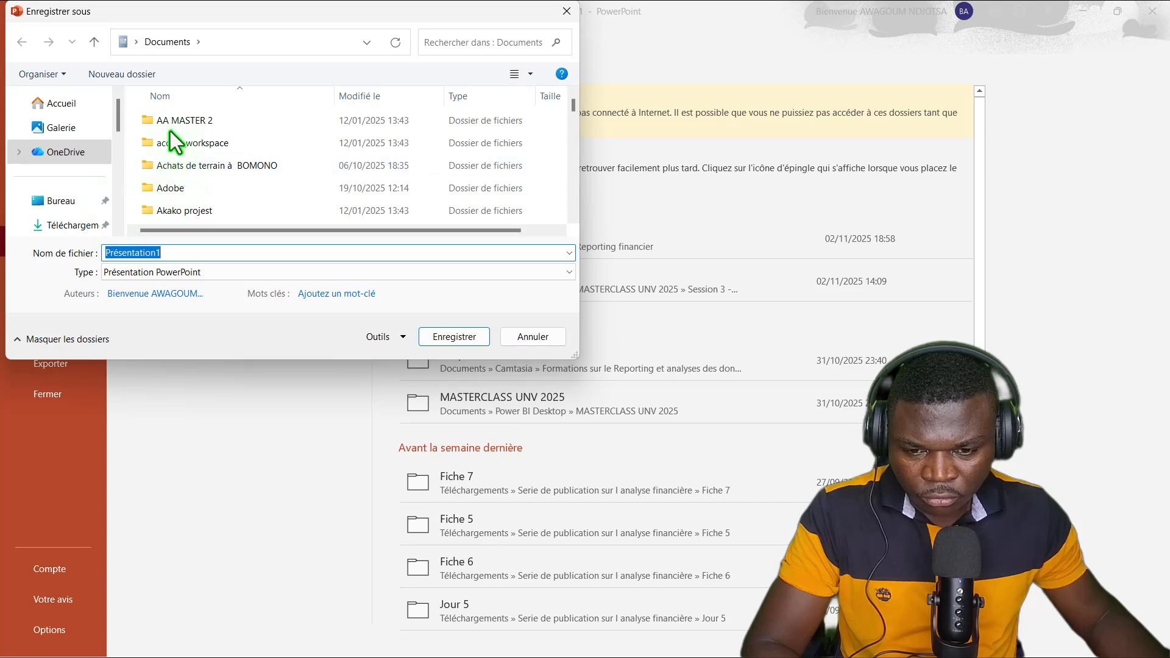
scroll(53, 169, "down", 4)
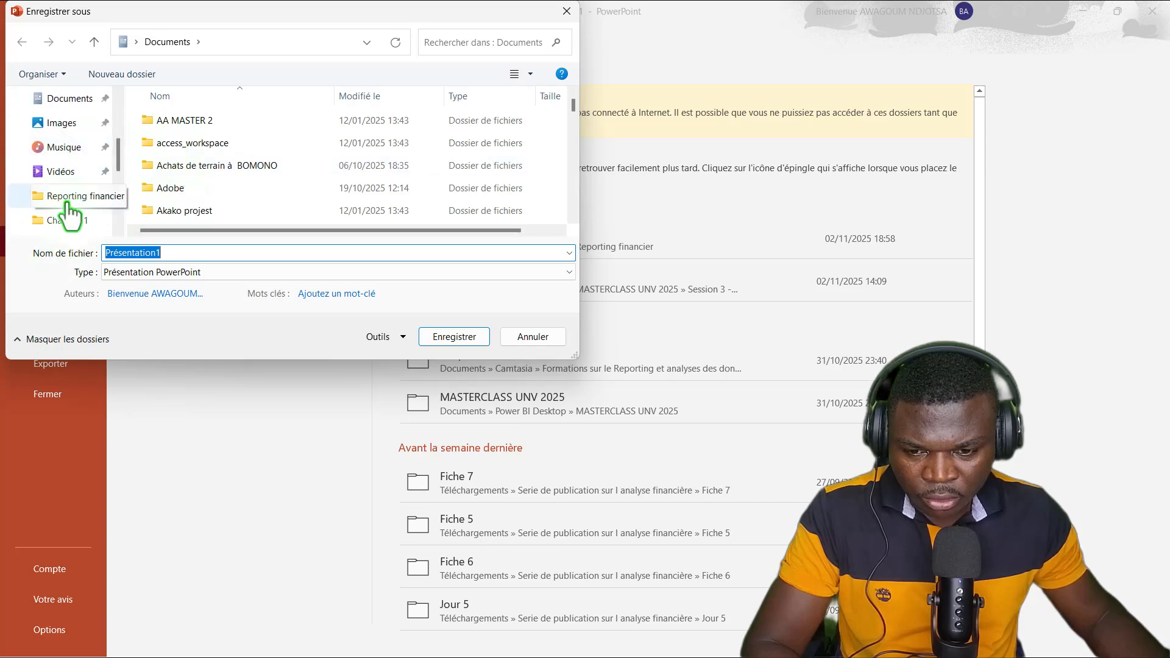
scroll(58, 172, "up", 2)
scroll(57, 147, "down", 4)
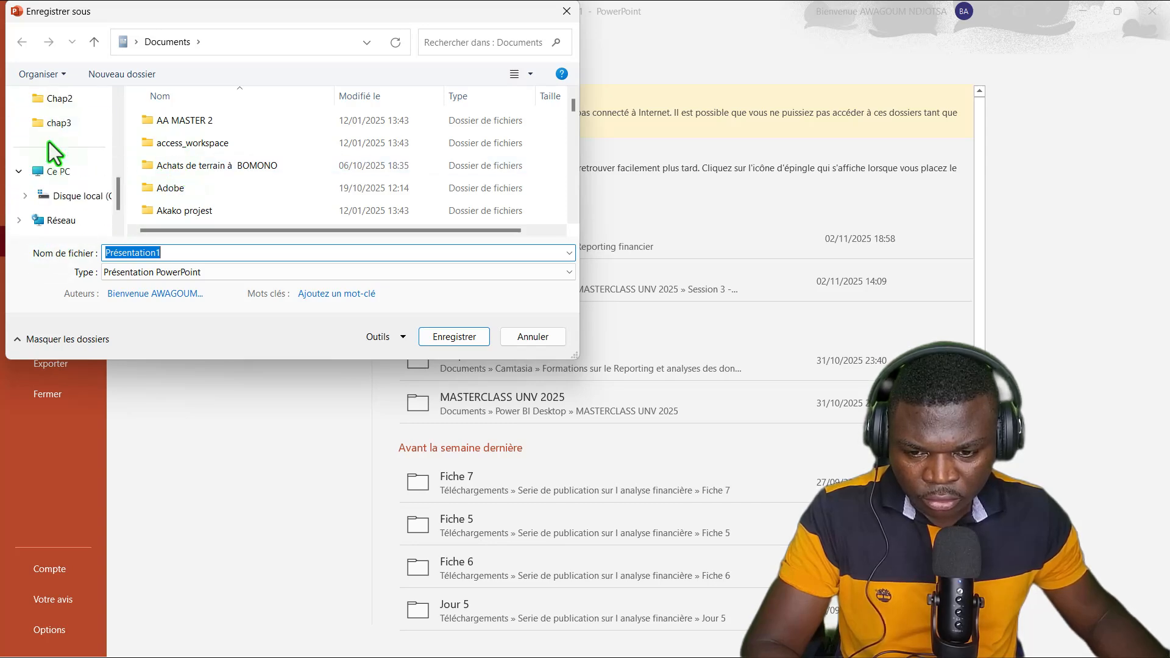
scroll(50, 153, "up", 4)
left_click(67, 103)
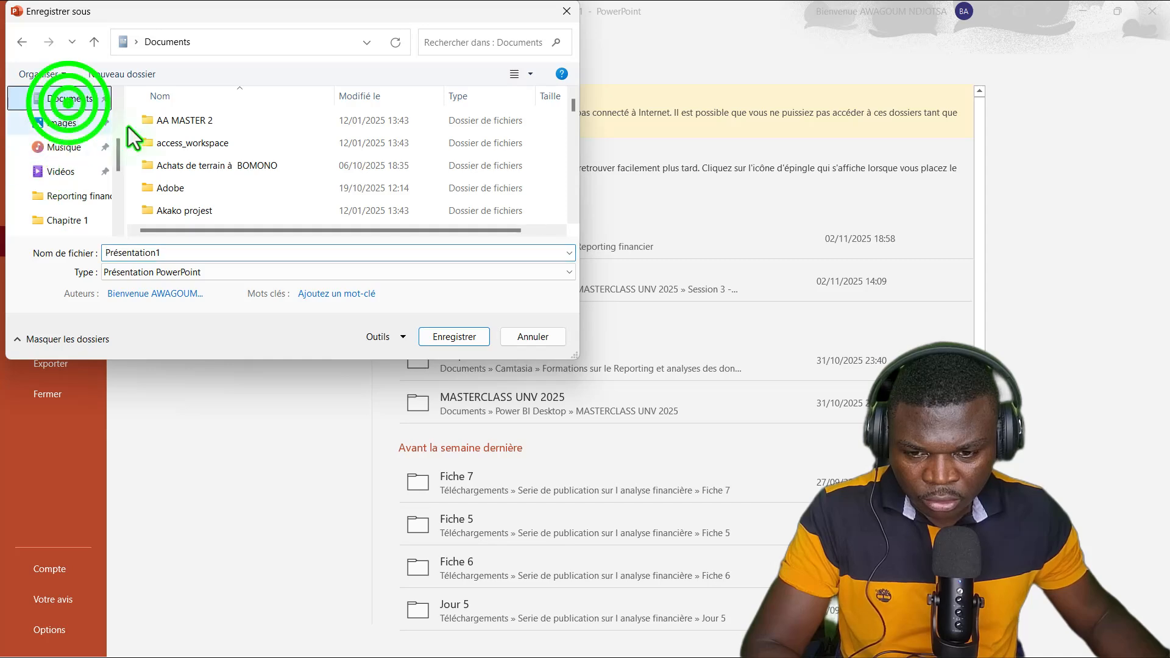
left_click(189, 144)
key("p")
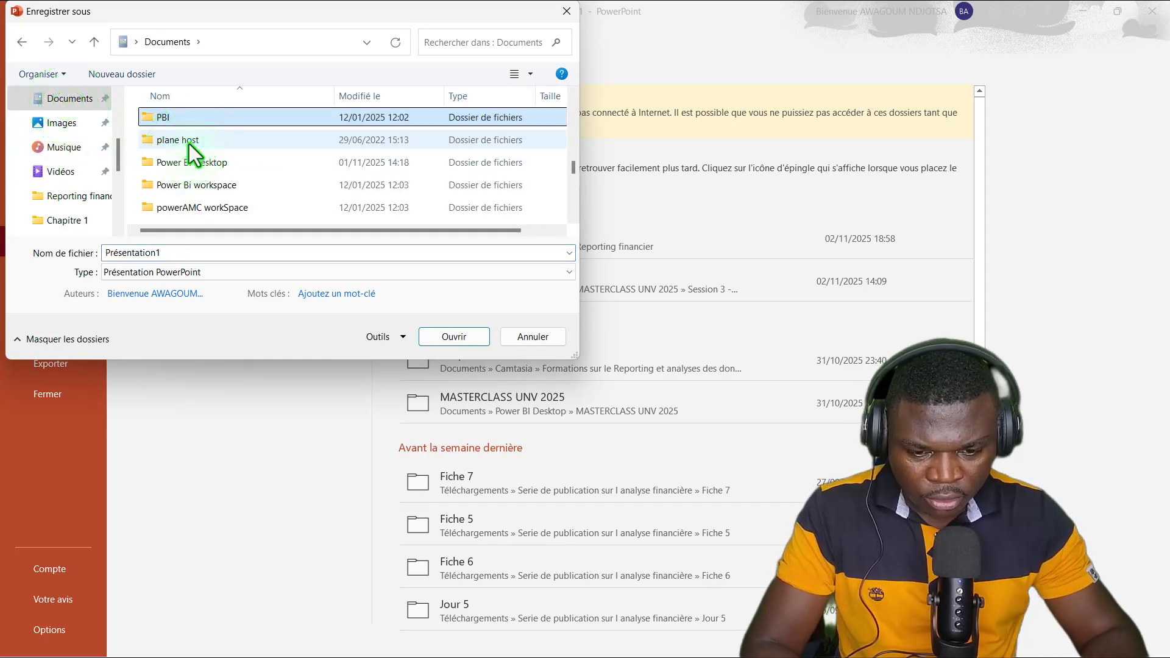
key("Down")
key("Down")
key("Return")
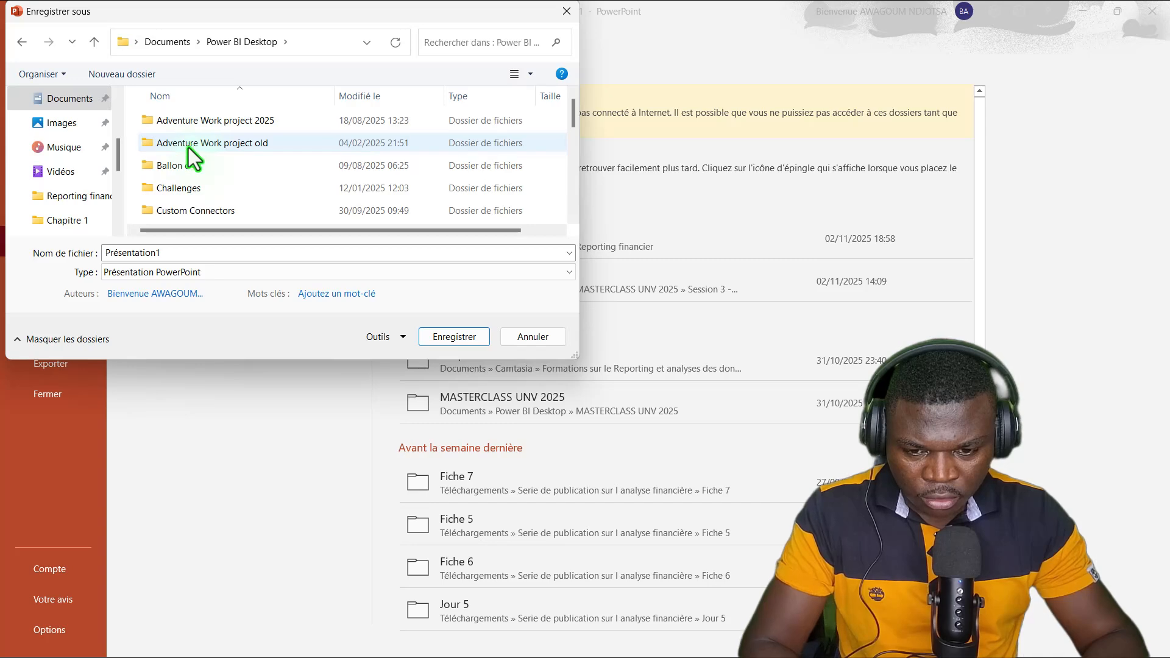
- Open the Tableau de bord Financier subfolder and save the presentation there as "arrière plan"
left_click(182, 166)
key("t")
key("Down")
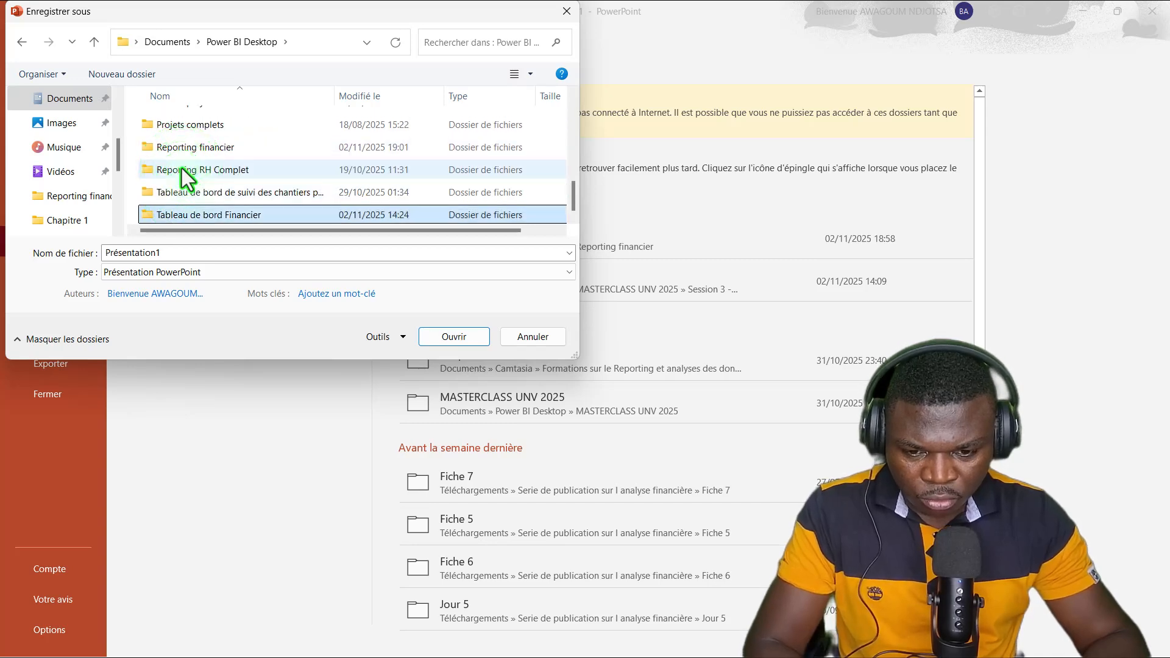
key("Return")
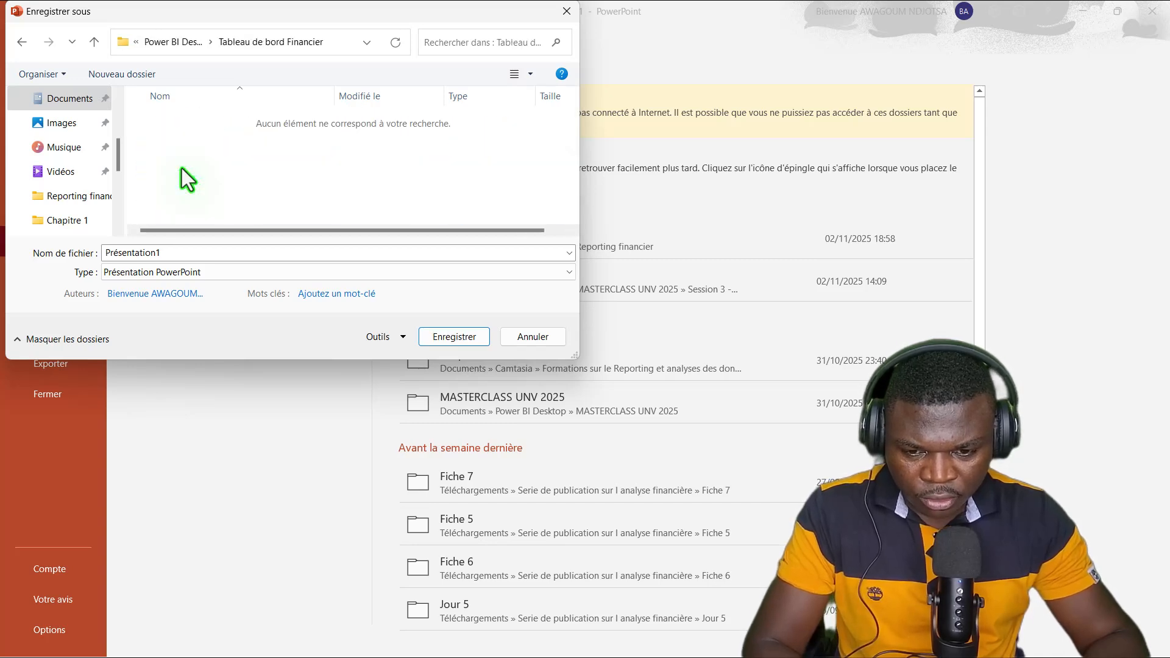
double_click(183, 254)
type("arrière plan")
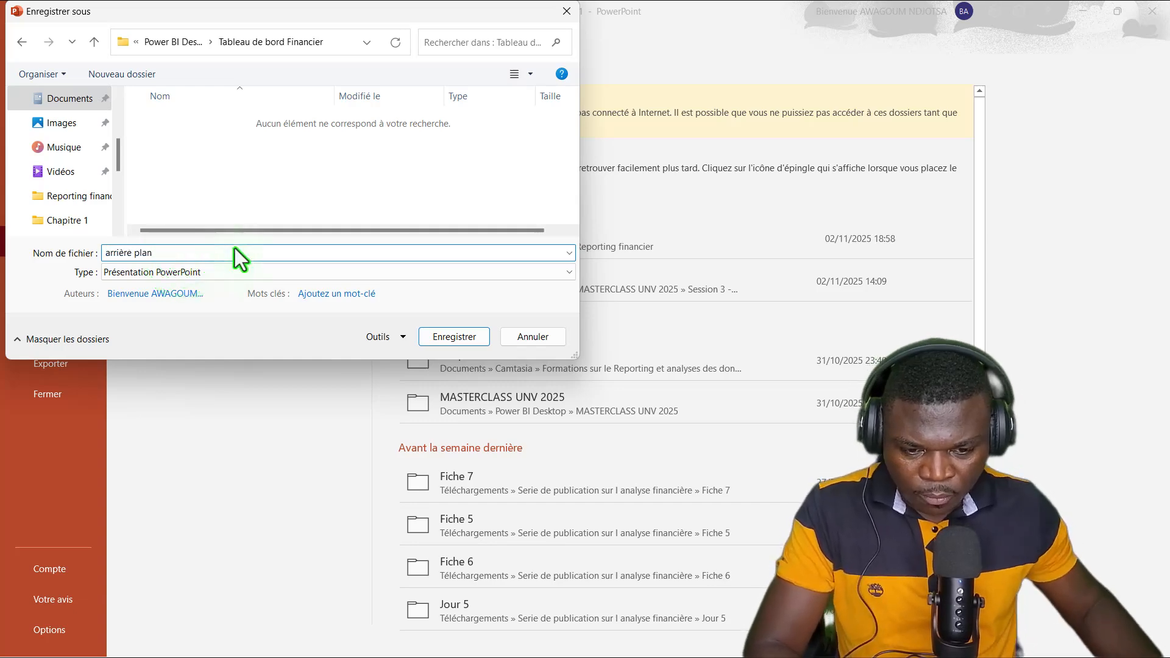
left_click(449, 342)
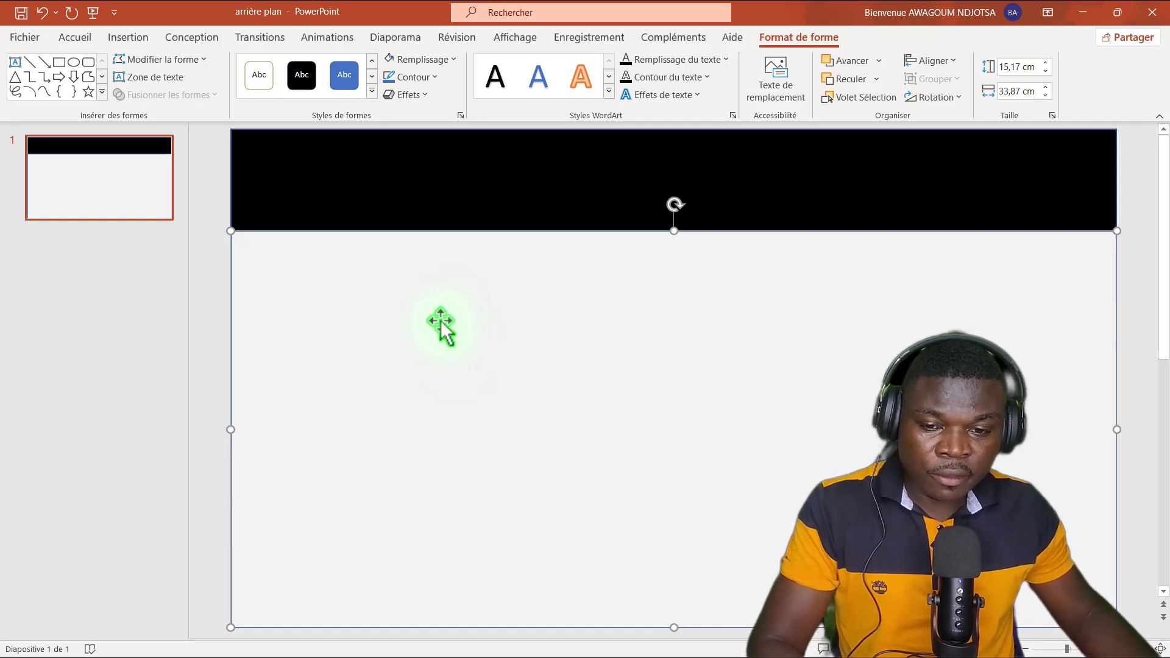
- Save a copy of only the current slide as a JPEG named "arrière plan" in the Tableau de bord Financier folder
left_click(23, 37)
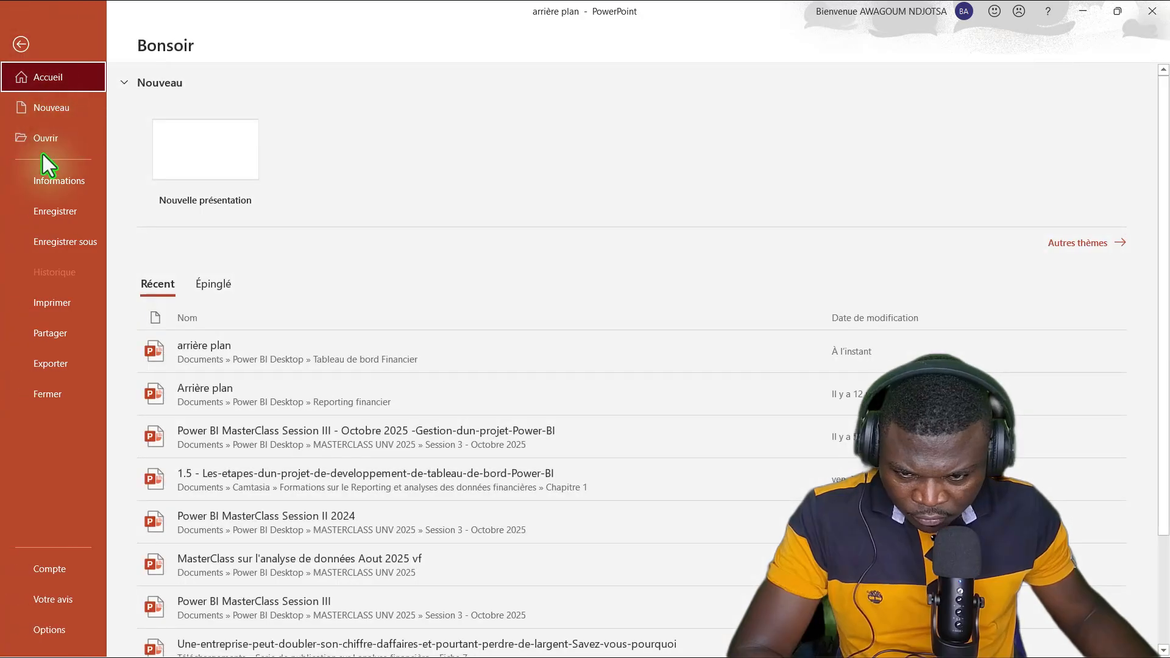
left_click(51, 244)
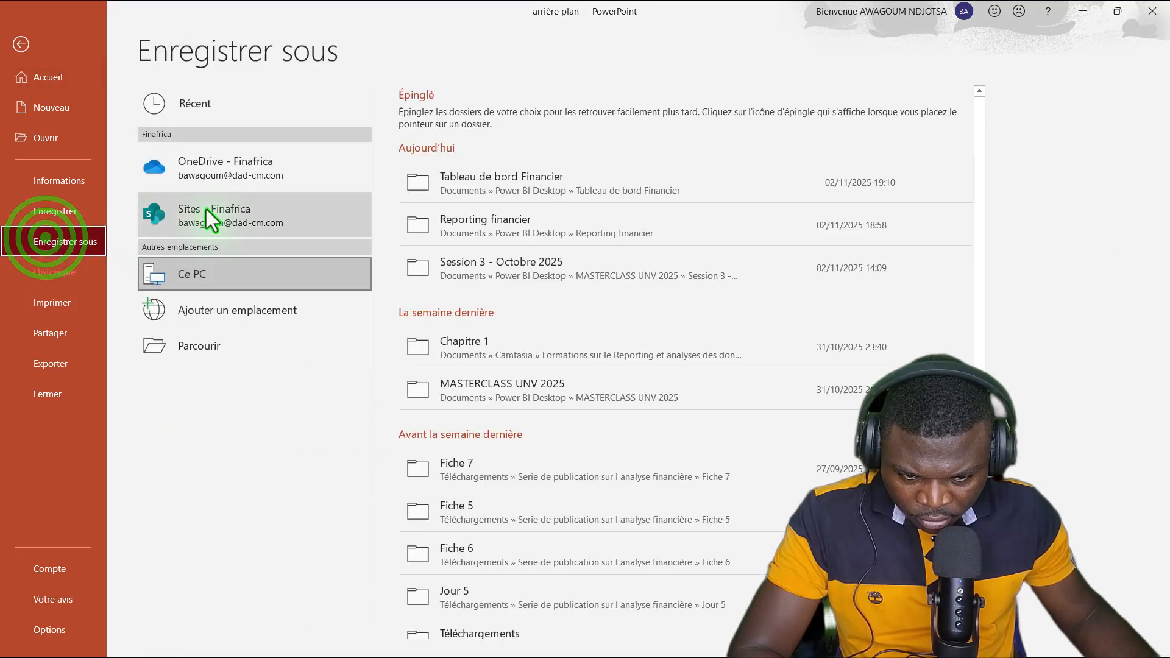
left_click(448, 178)
left_click(201, 272)
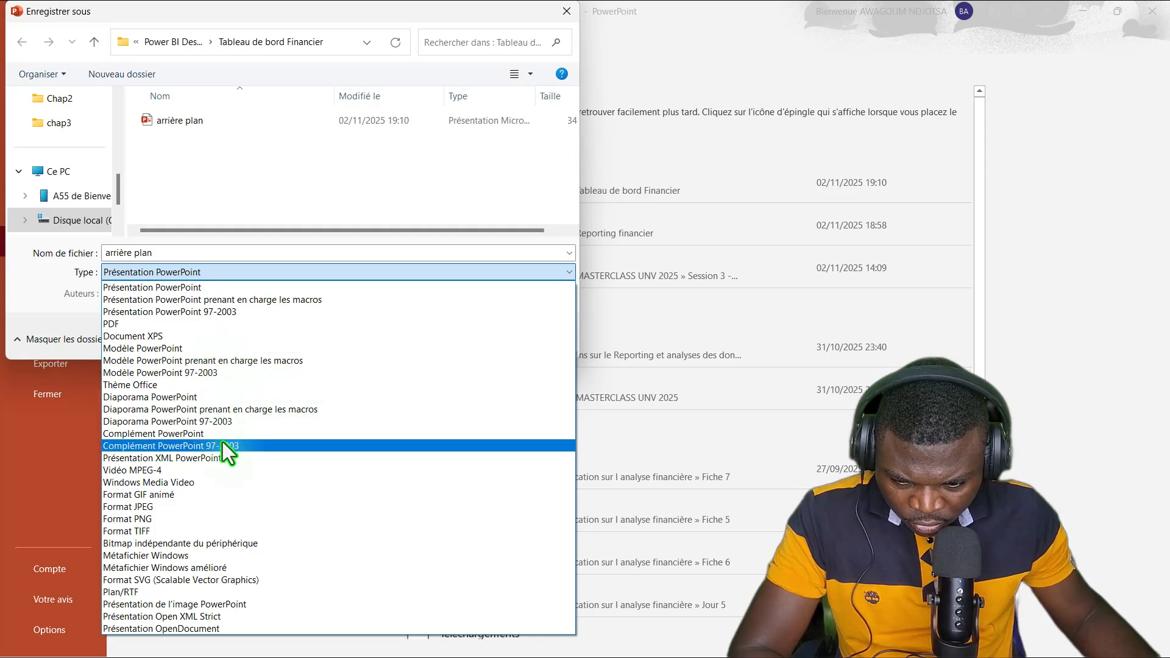
left_click(228, 508)
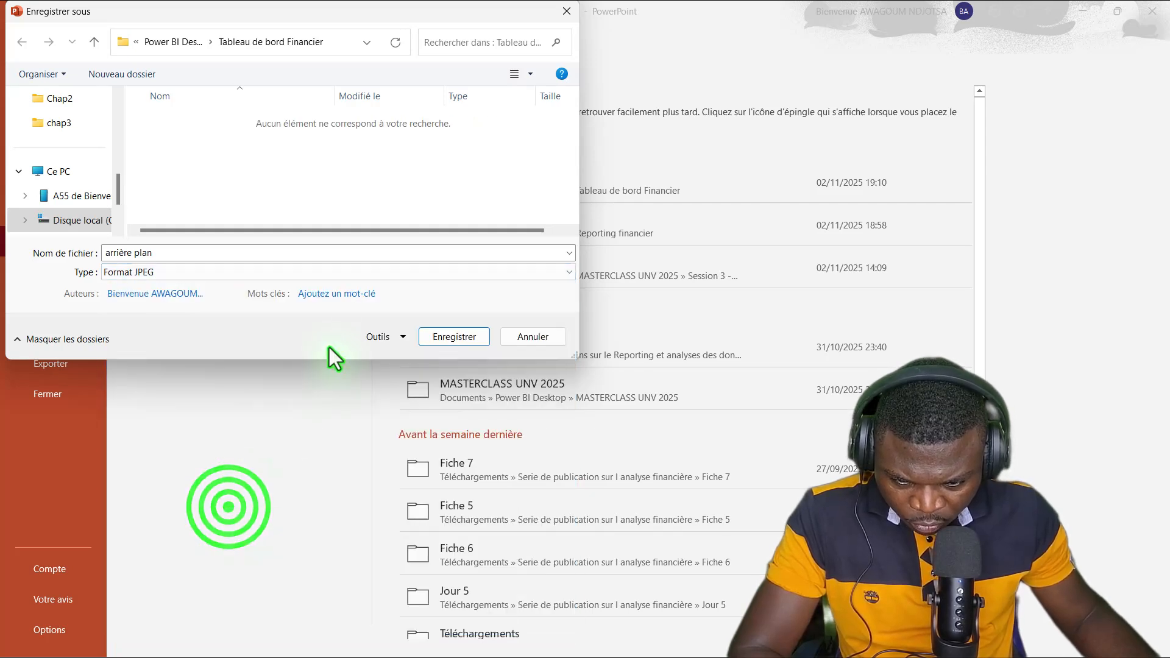
left_click(453, 339)
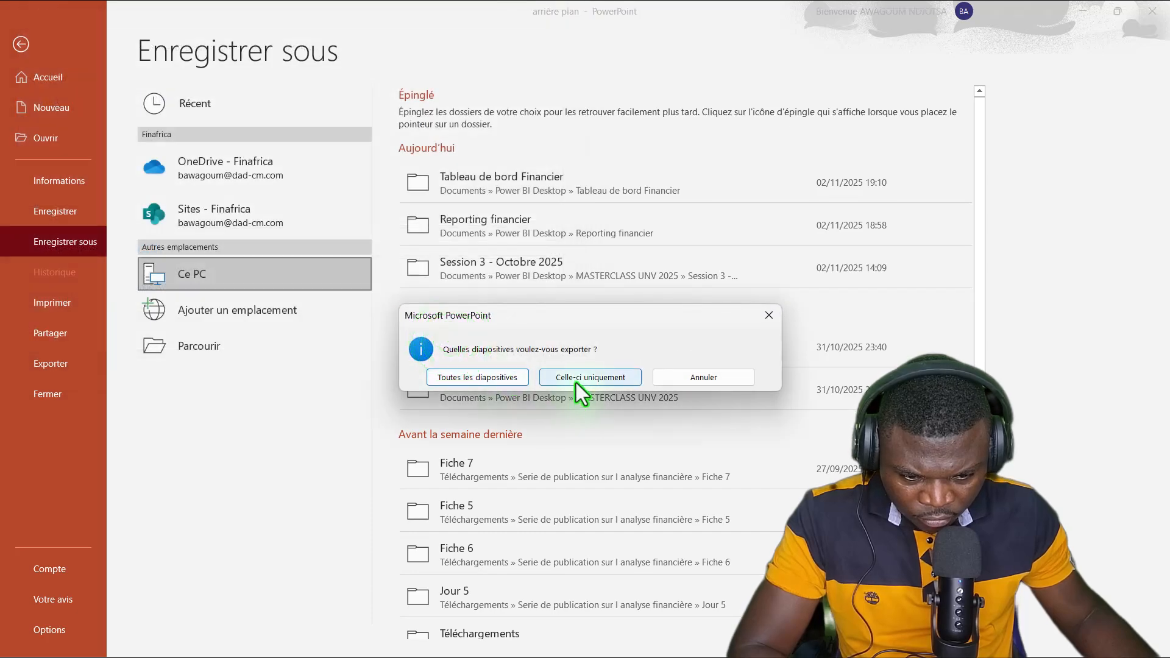
left_click(579, 378)
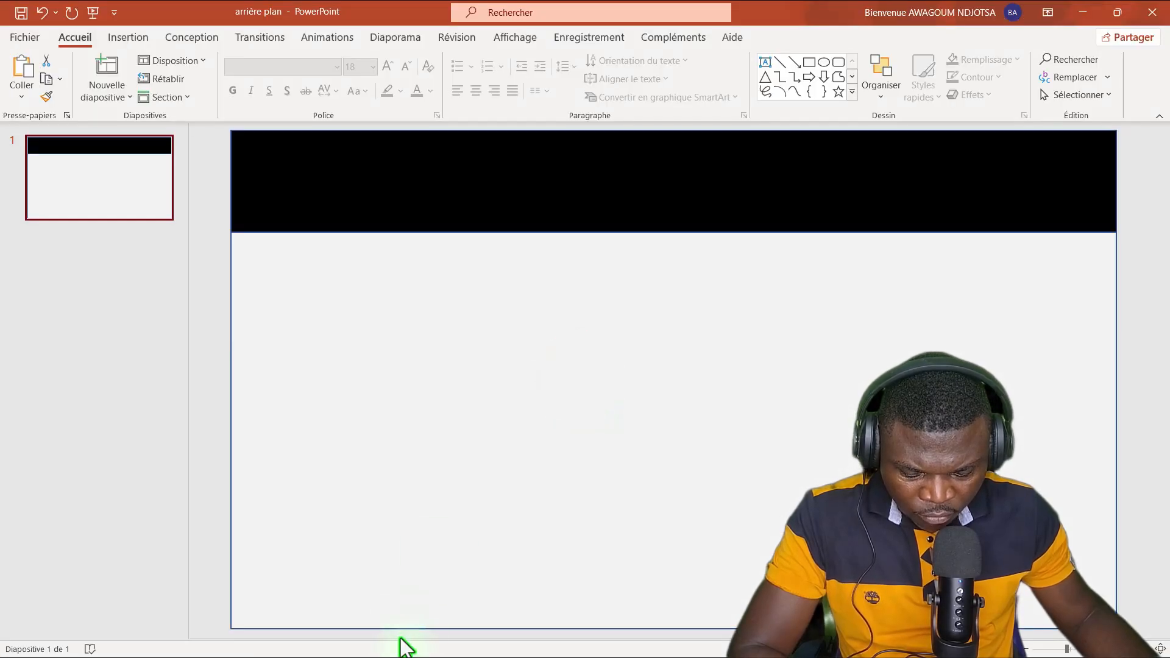
- Switch to File Explorer, view the exported arrière plan JPEG in the Tableau de bord Financier folder, and close the preview
key("alt+Tab")
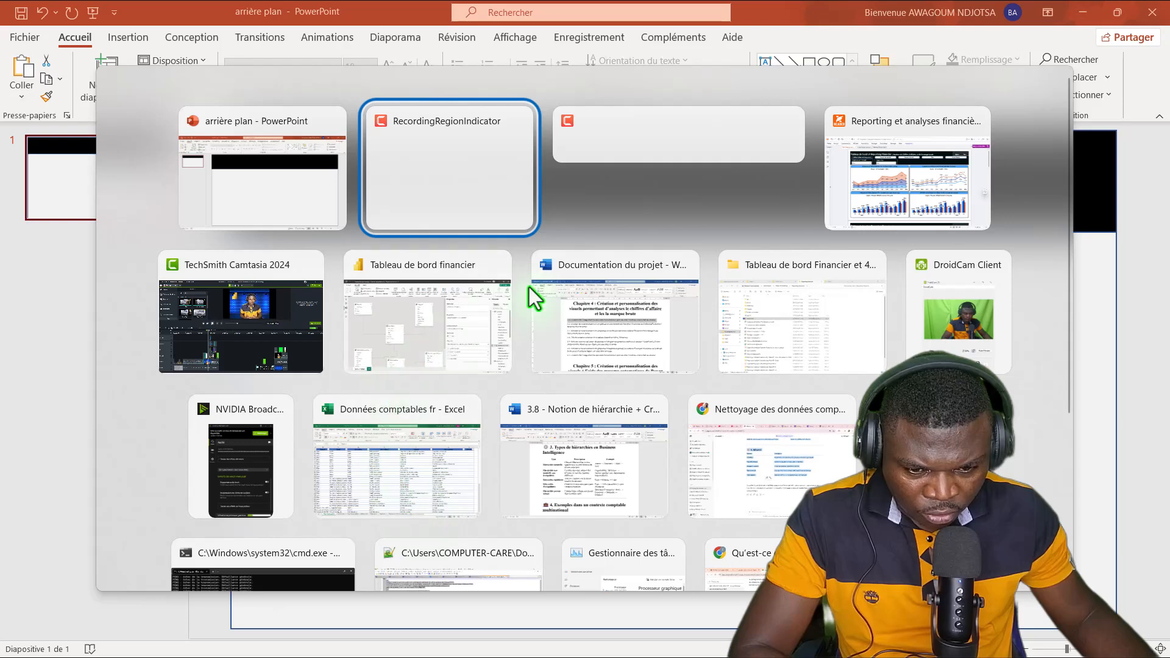
left_click(802, 305)
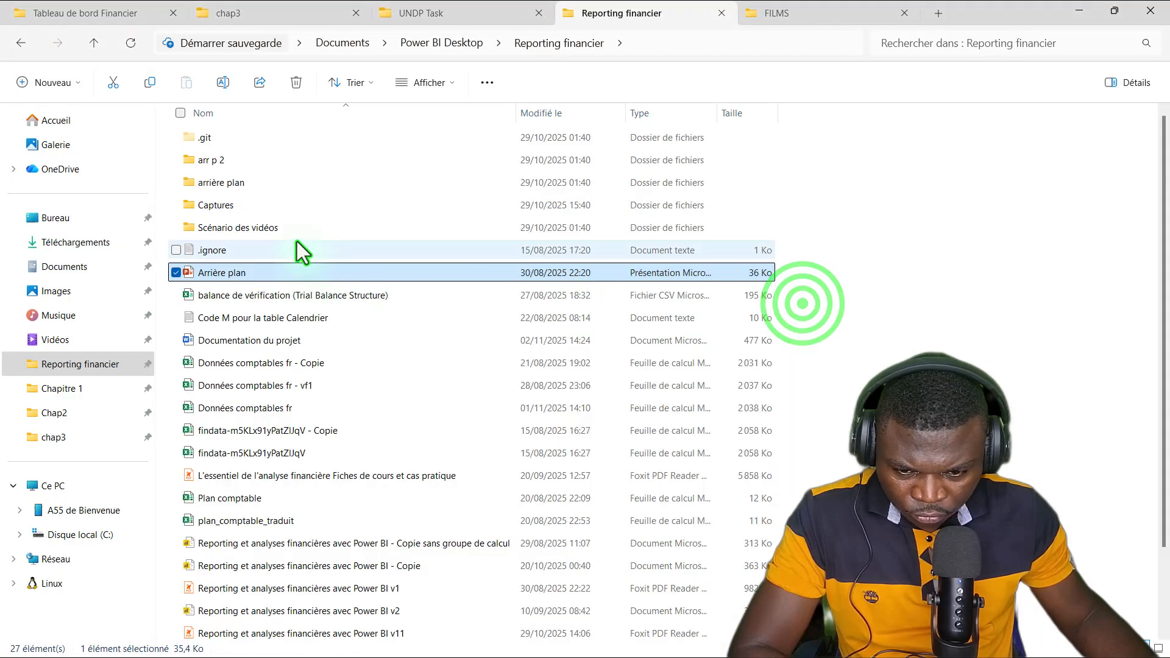
left_click(90, 15)
left_click(227, 223)
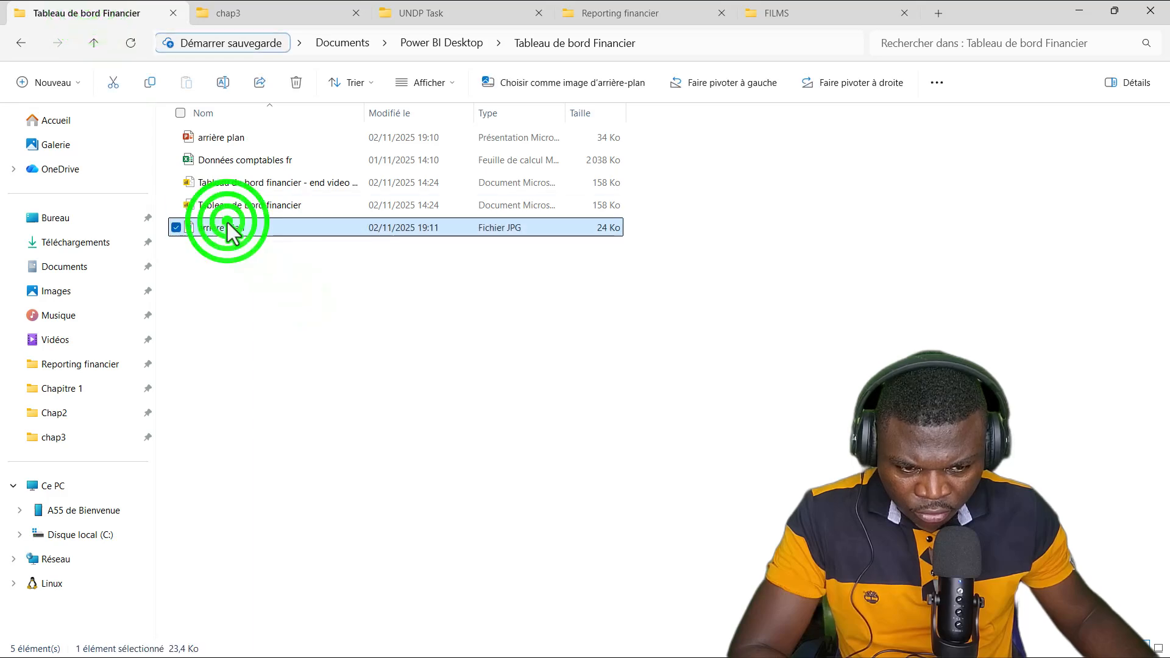
double_click(228, 222)
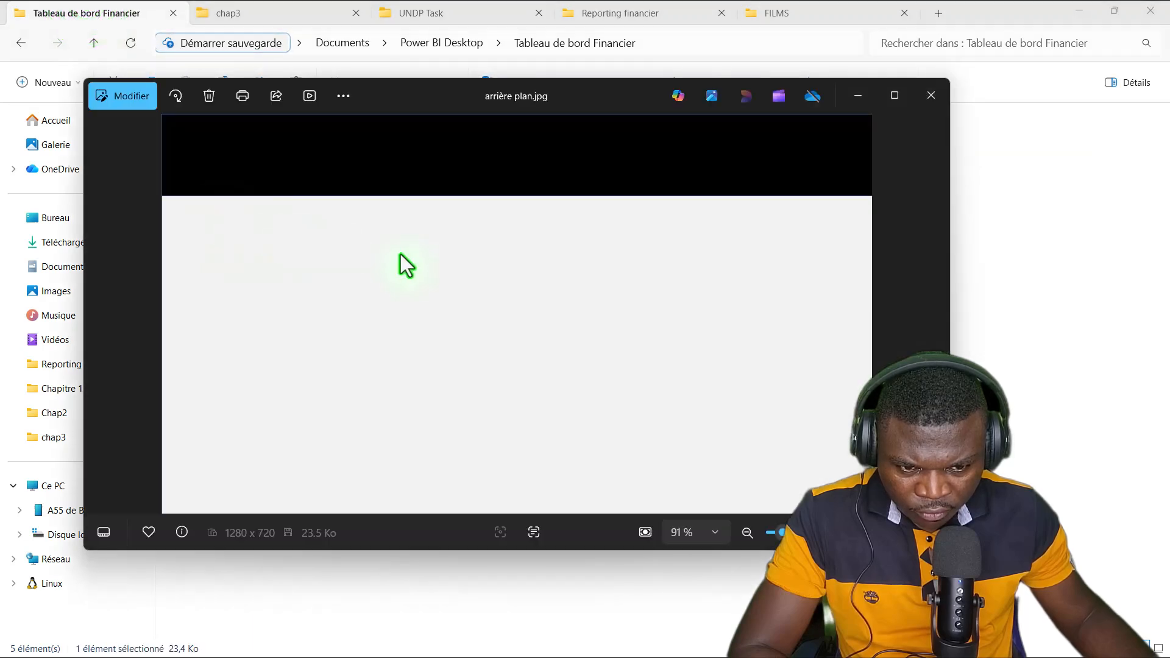
scroll(495, 295, "up", 2)
scroll(494, 294, "down", 2)
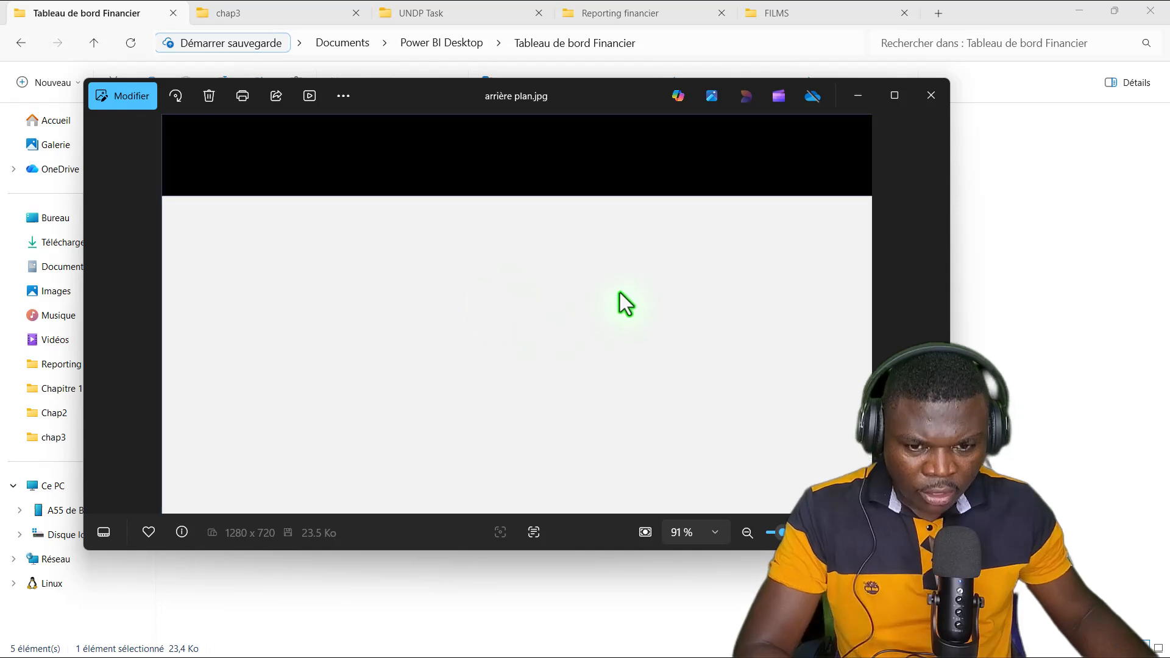
key("alt+F4")
left_click(674, 373)
- Switch to the Tableau de bord financier file in Power BI Desktop and delete both Année tables from Page 1 of the report
key("super+Tab")
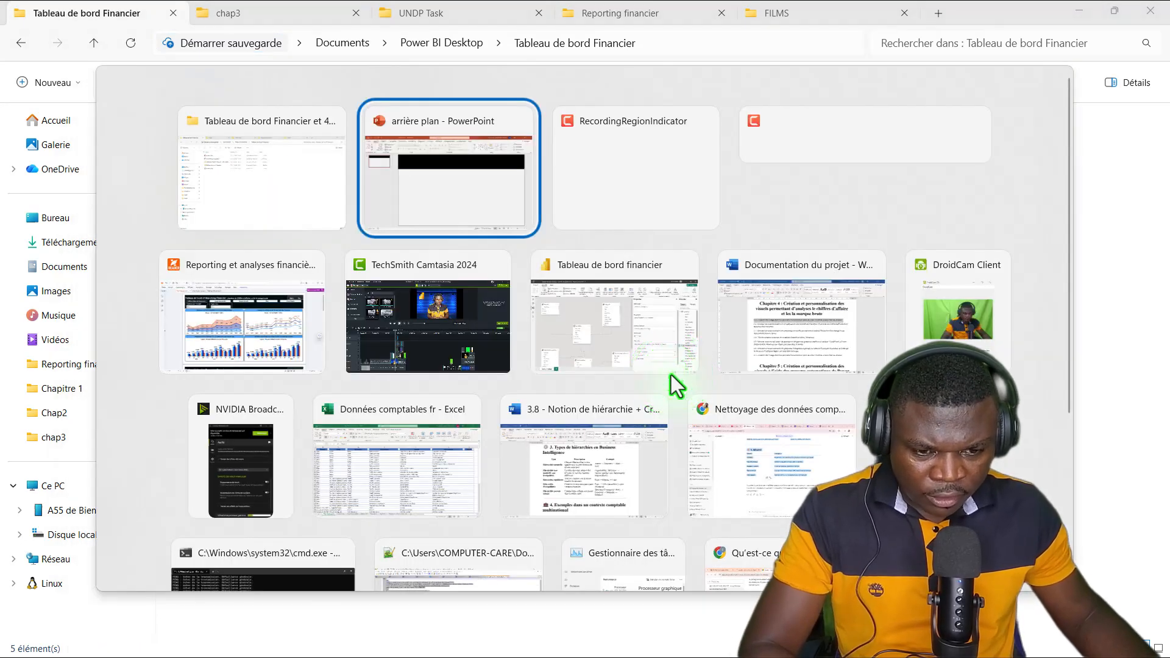
left_click(607, 321)
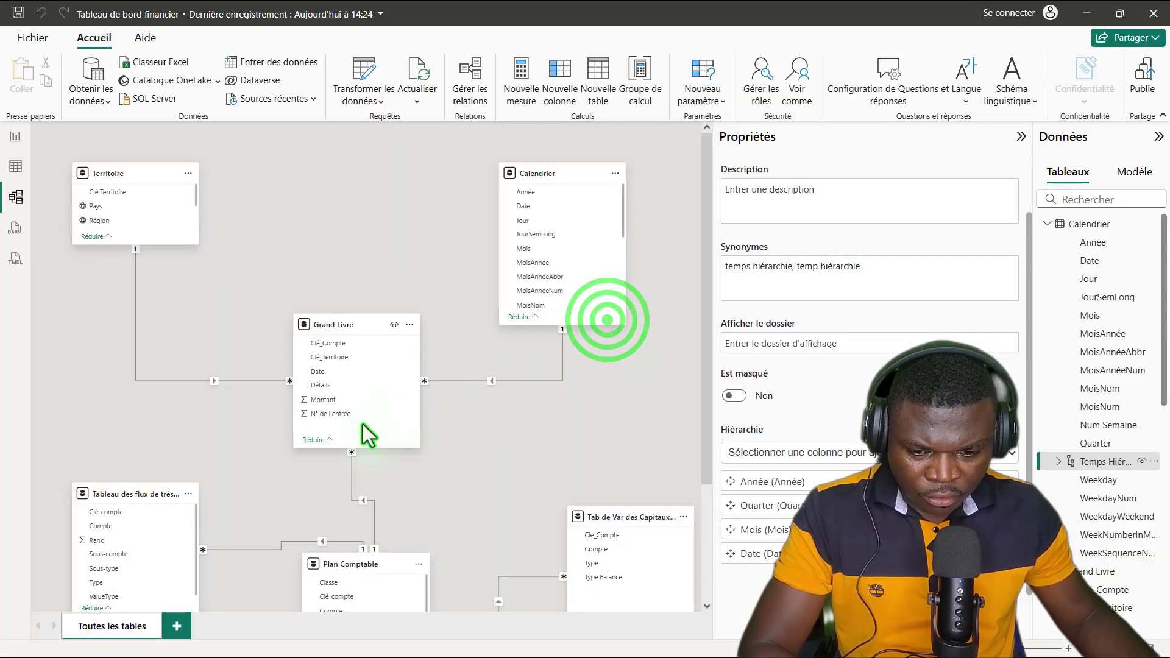
left_click(14, 139)
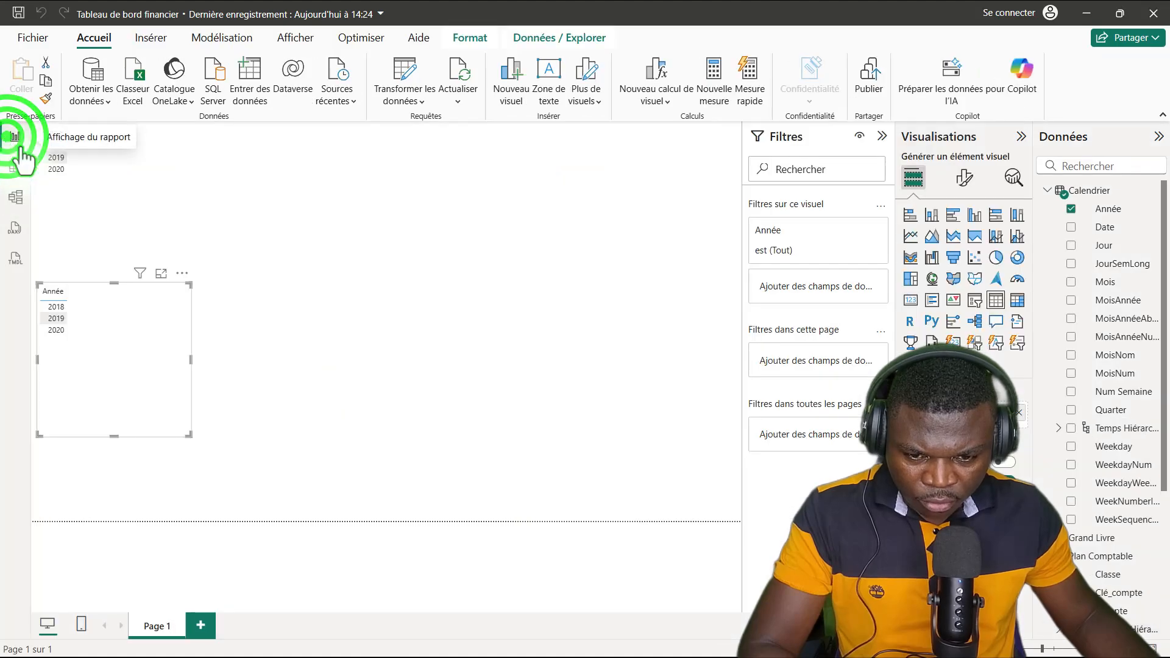
left_click(152, 352)
key("Delete")
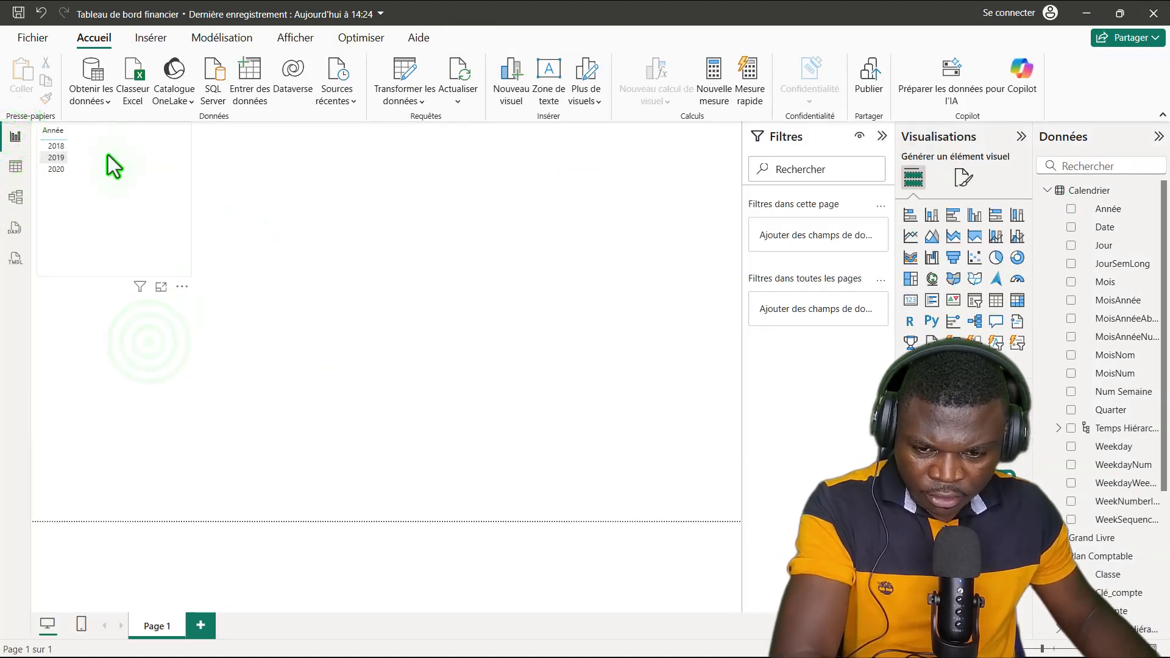
left_click(148, 219)
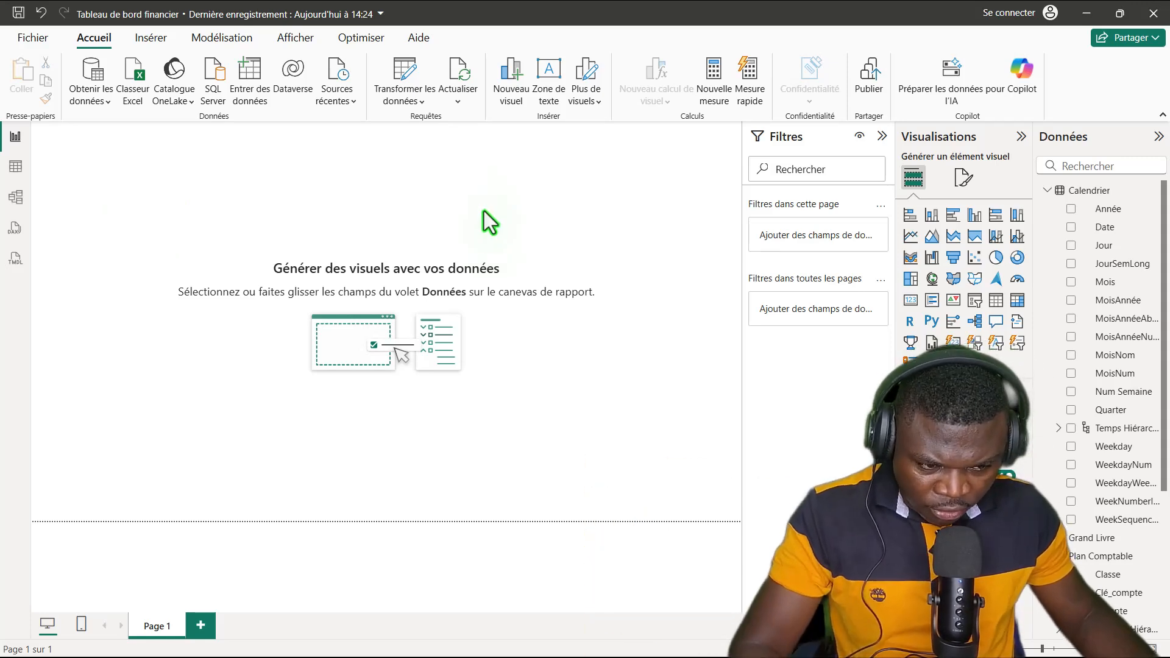
left_click(484, 211)
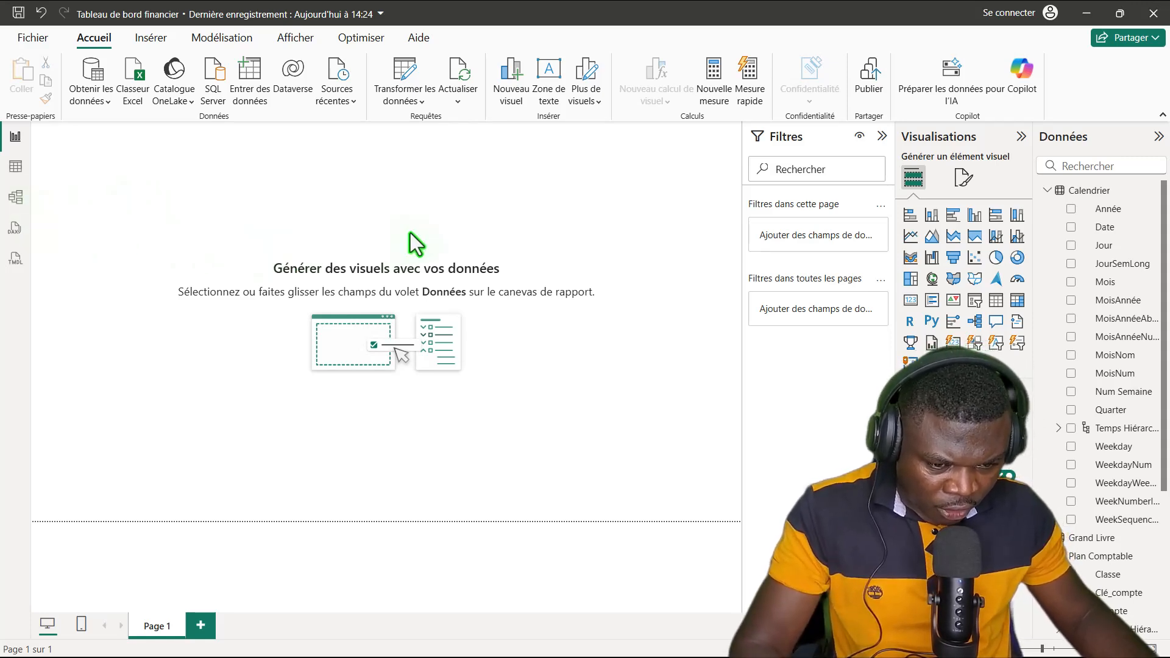
- Collapse the Filters pane and expand the canvas settings in the page formatting options
left_click(882, 142)
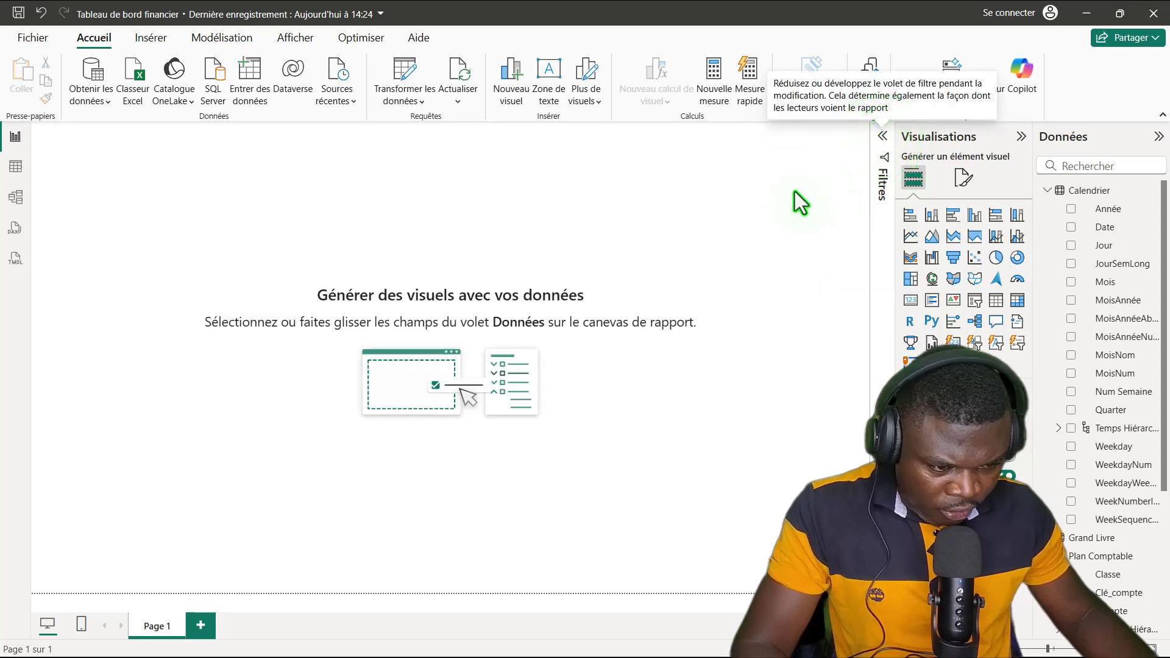
left_click(717, 222)
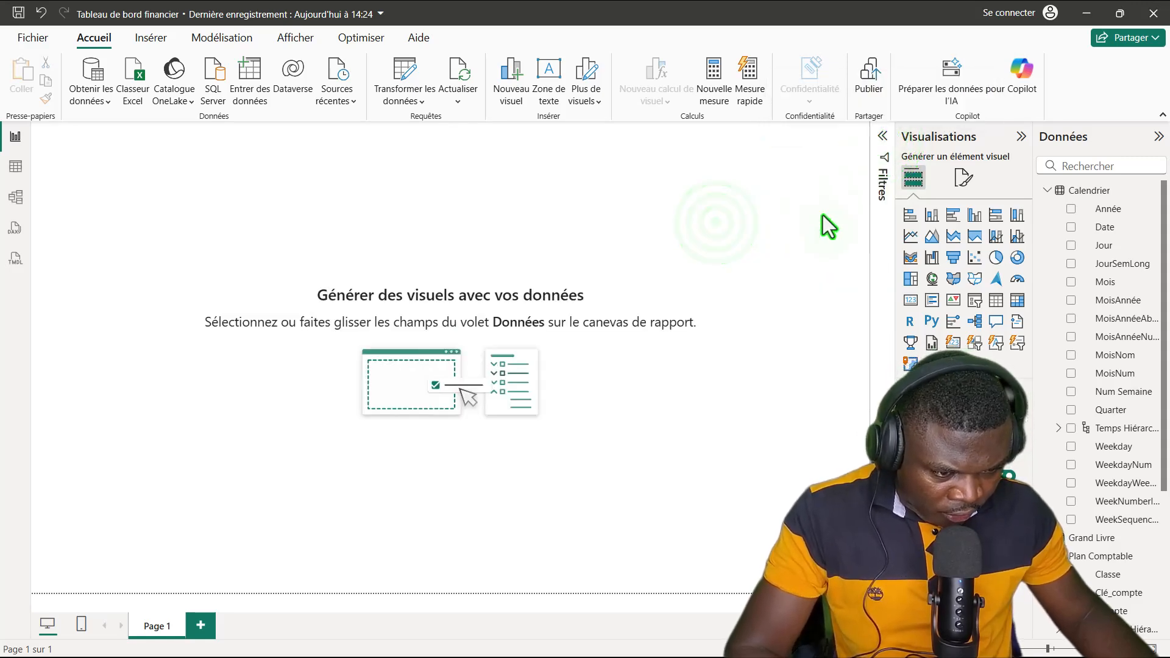
left_click(961, 178)
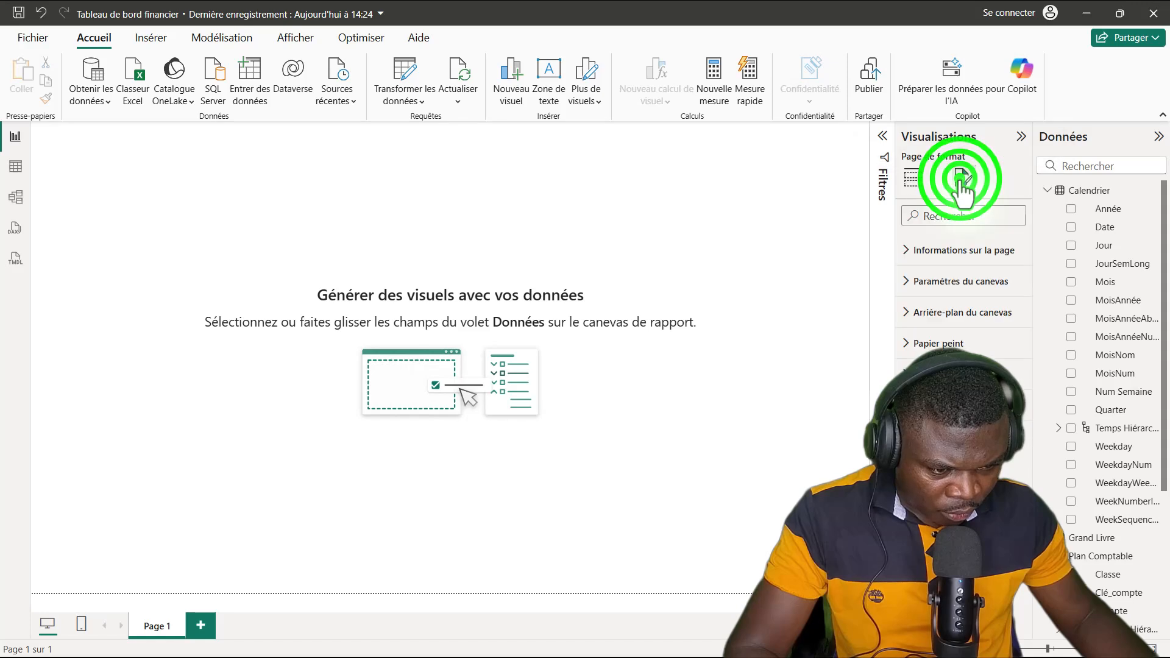
left_click(910, 282)
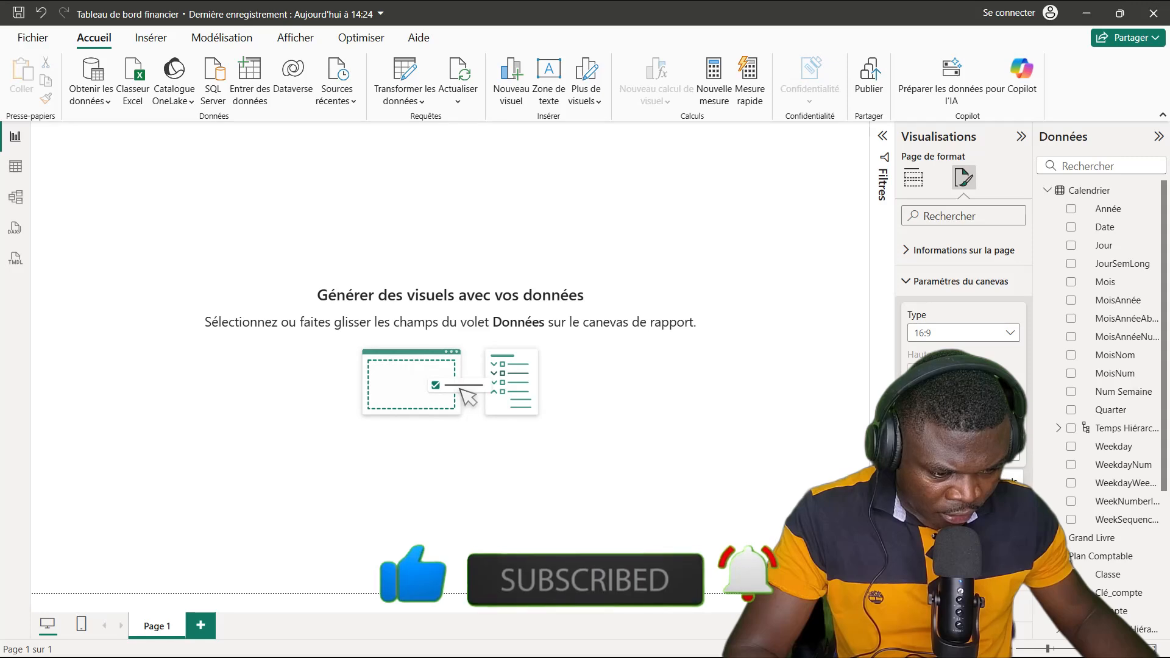
- Set the "arrière plan" image from the Tableau de bord Financier folder as the canvas background of Page 1
scroll(962, 305, "down", 2)
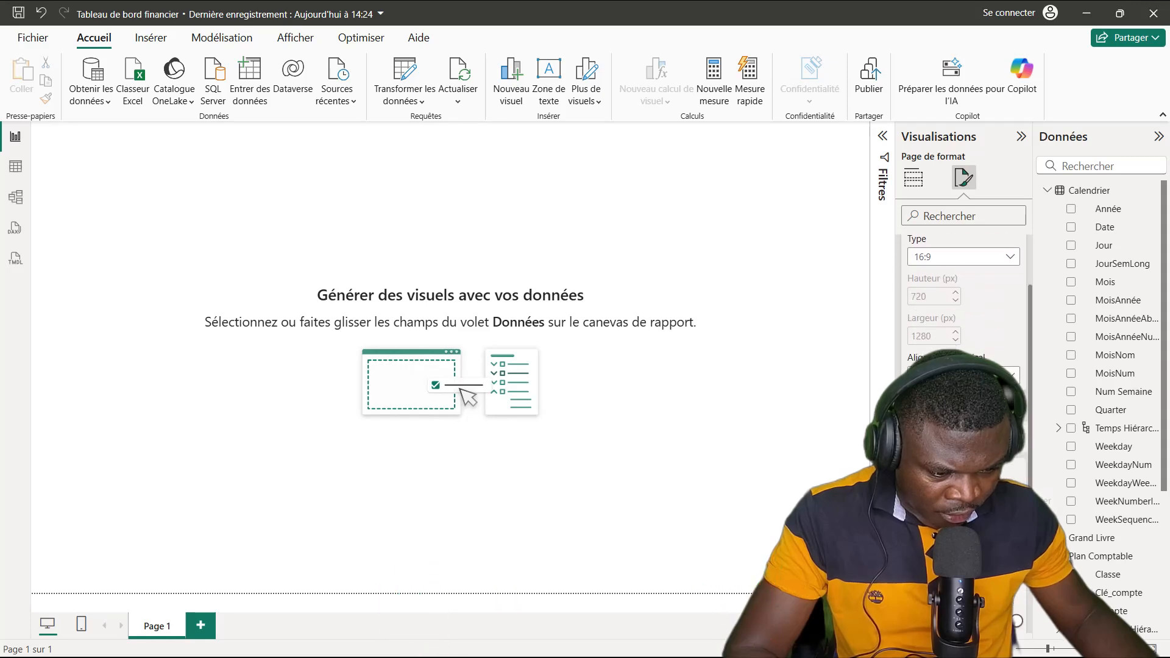
left_click(964, 531)
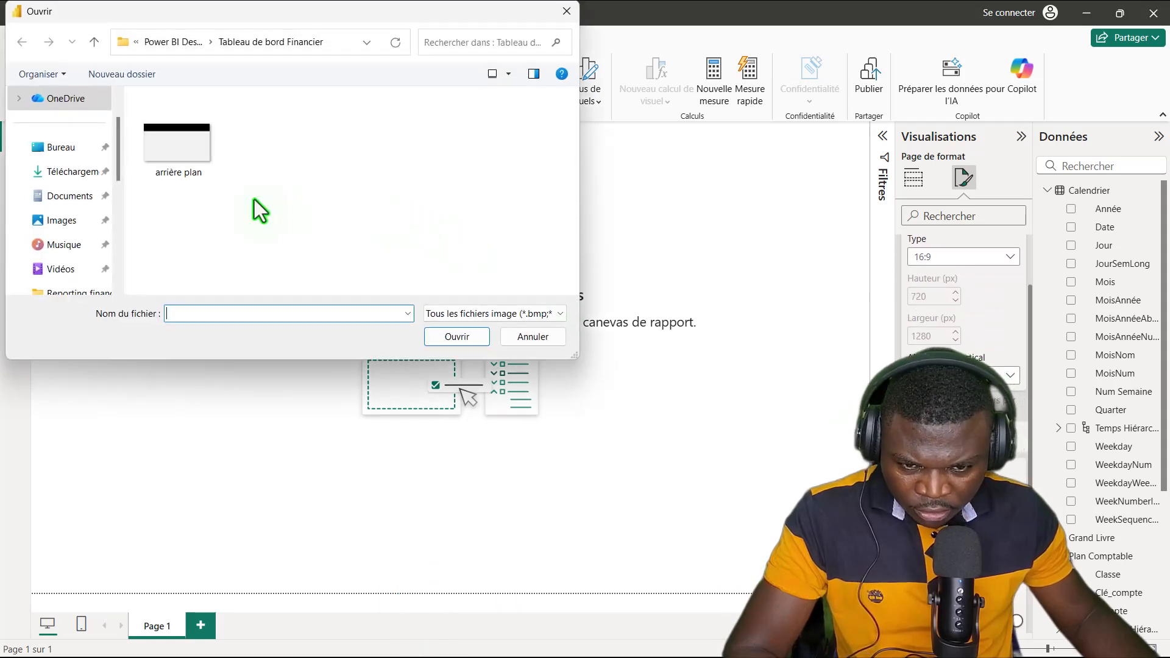
left_click(183, 137)
left_click(454, 341)
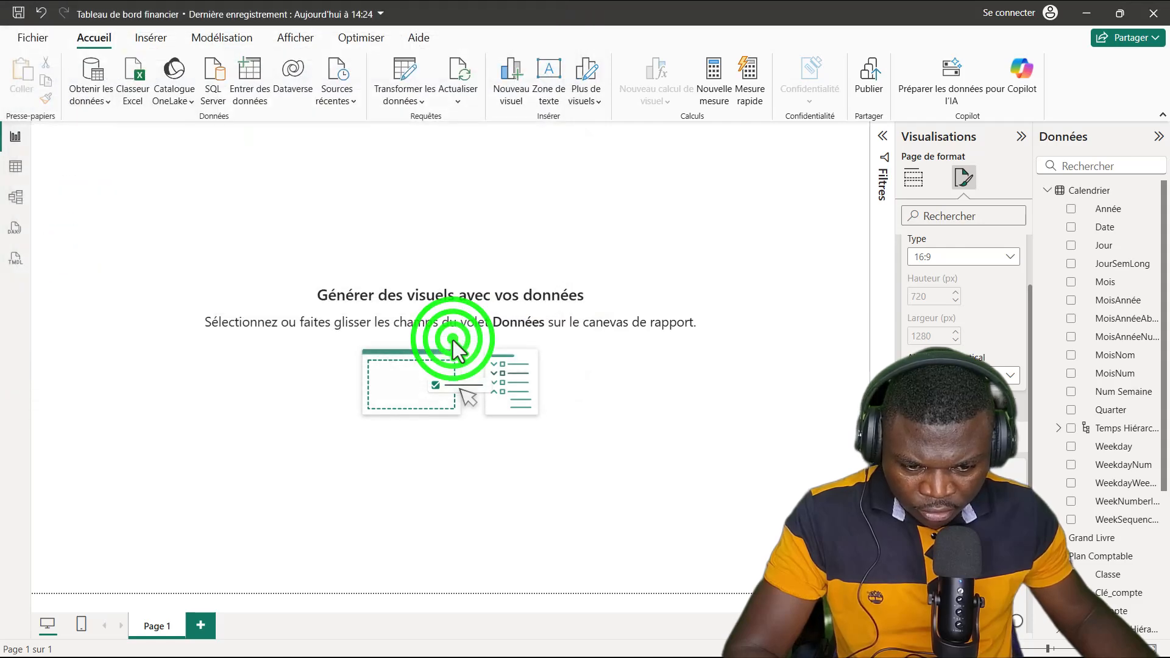
scroll(963, 420, "down", 1)
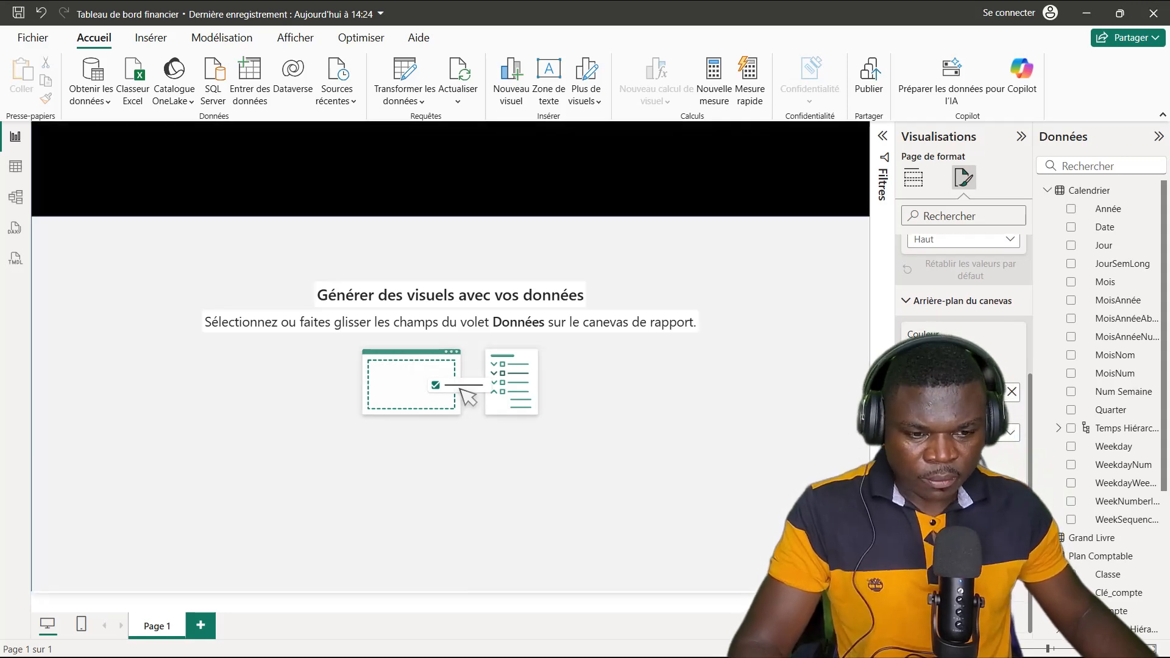
left_click(775, 369)
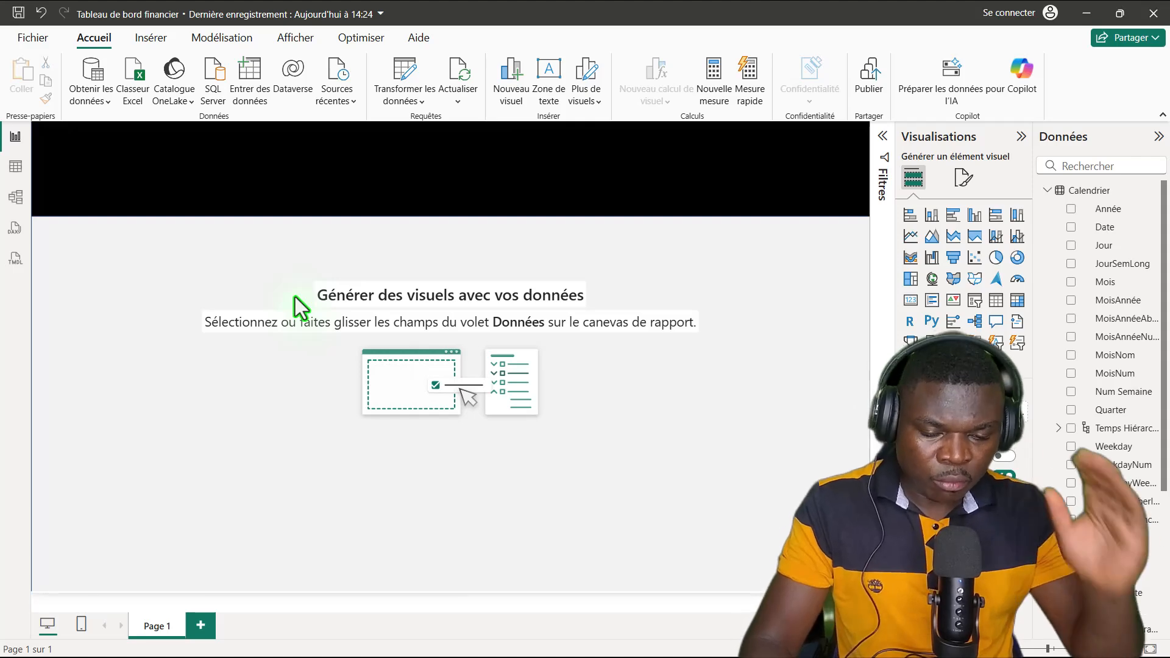
- Switch to the reference dashboard PDF in Foxit and examine the header and chart layout on its first page
key("alt+Tab")
key("alt+Tab")
left_click(177, 308)
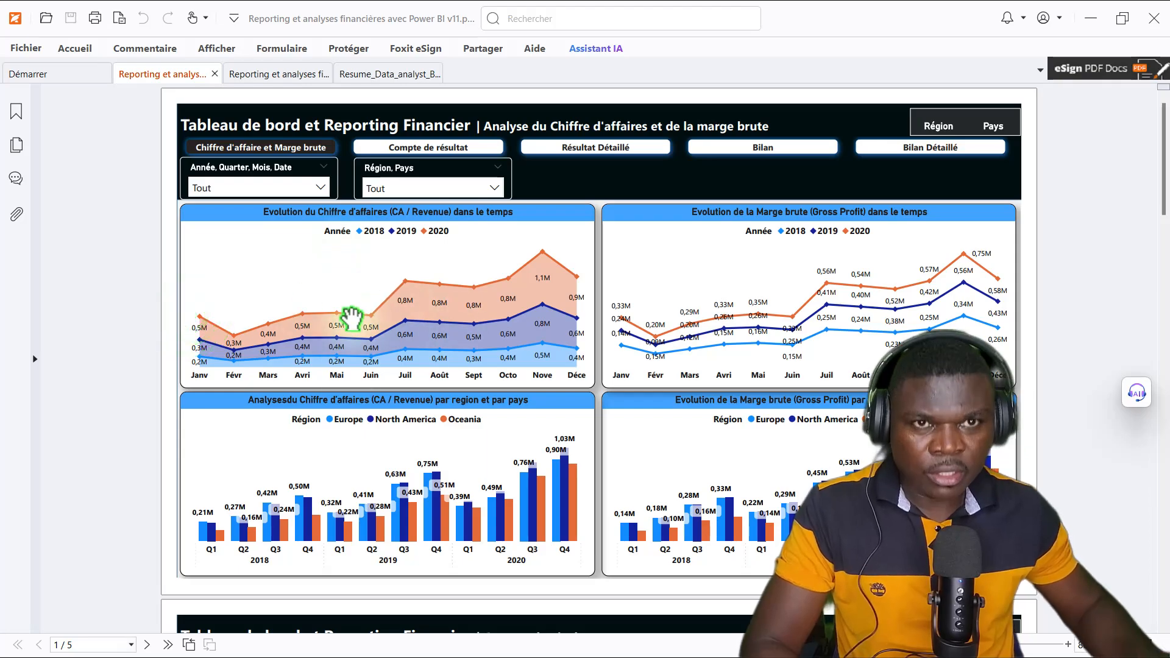
key("alt+Tab")
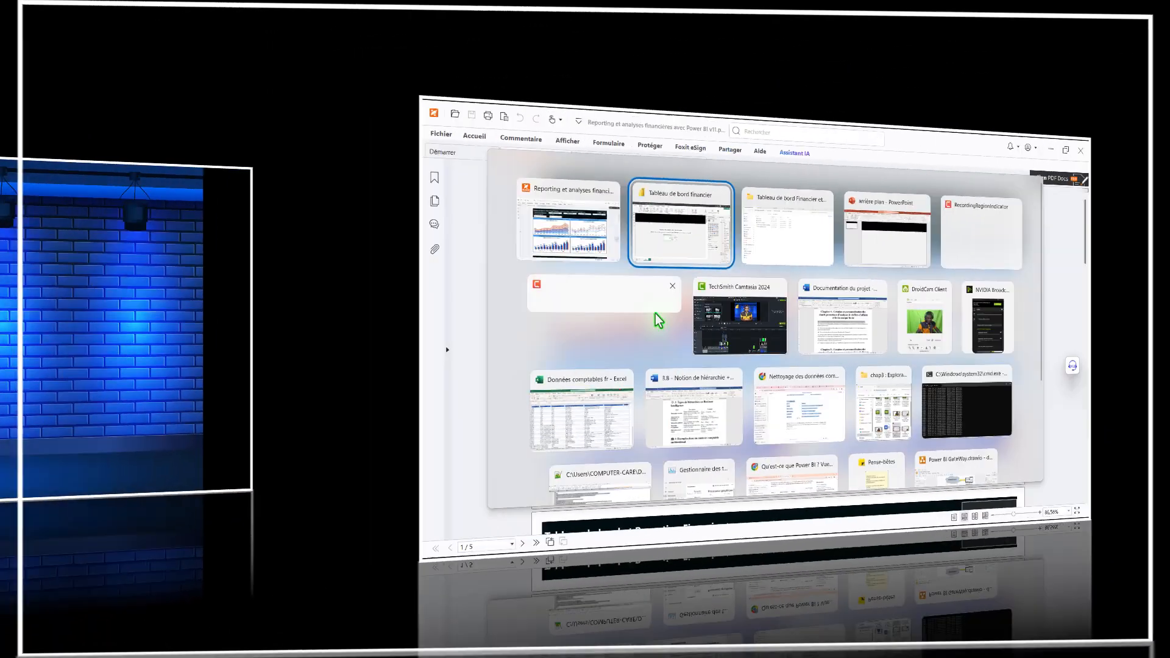